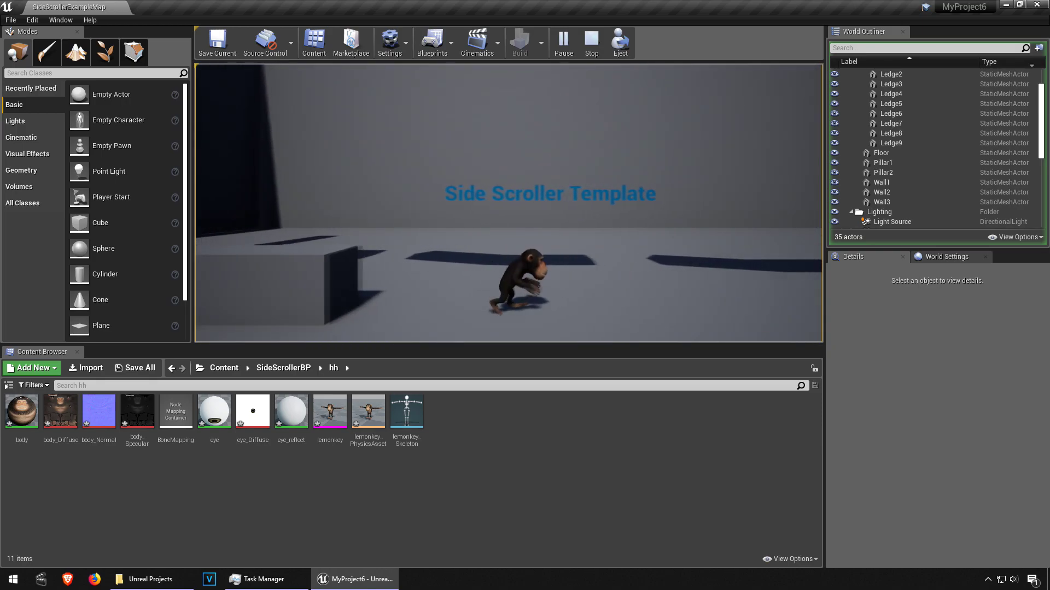
# Step: Stop the game and add the Animation Starter Pack to MyProject6 via the Epic Games Launcher
pyautogui.press('Escape')
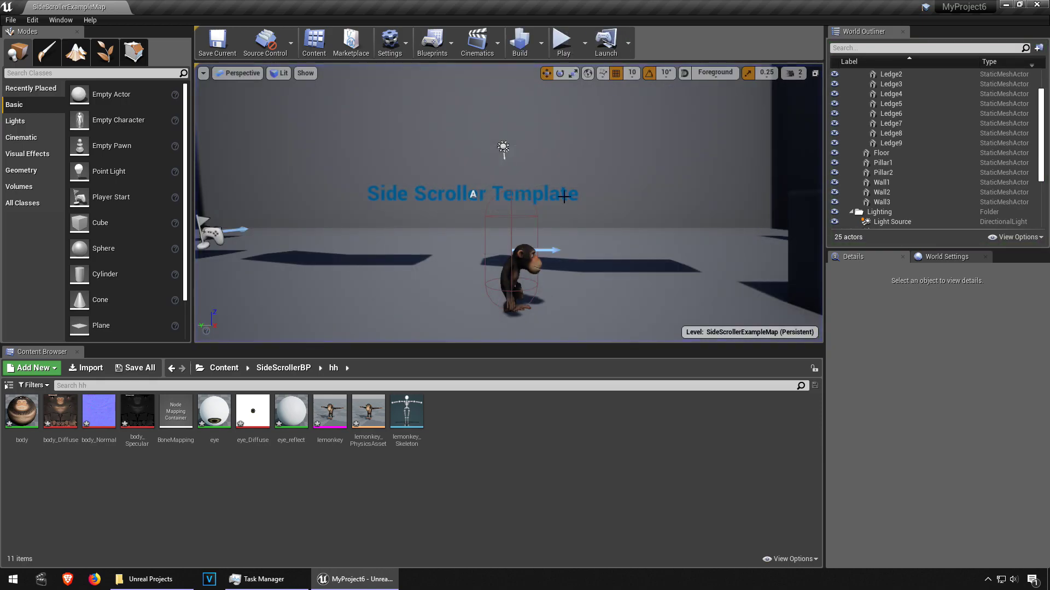
pyautogui.click(546, 287)
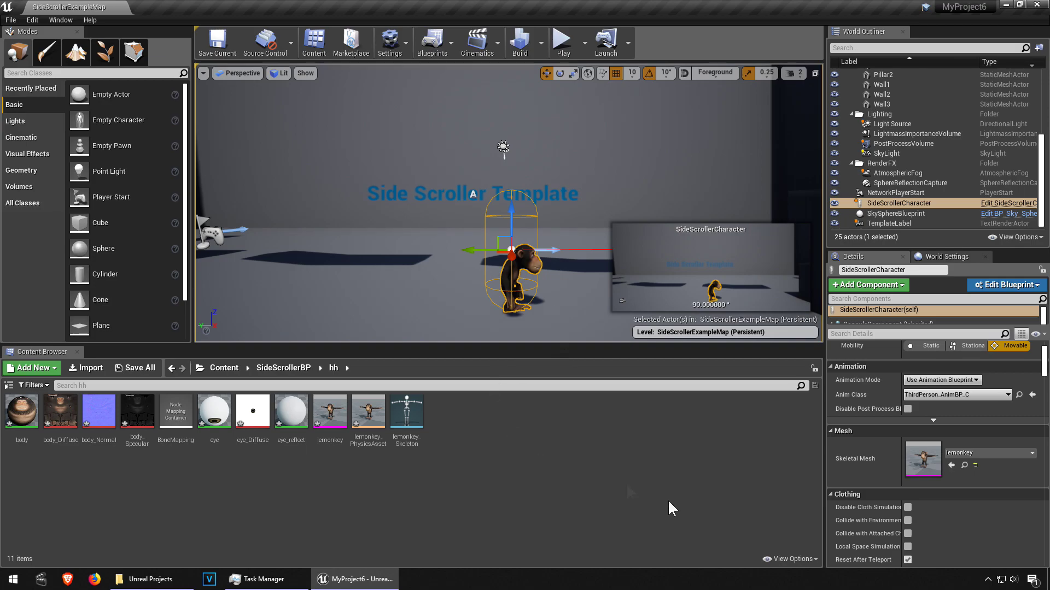
pyautogui.click(988, 579)
pyautogui.click(1009, 559)
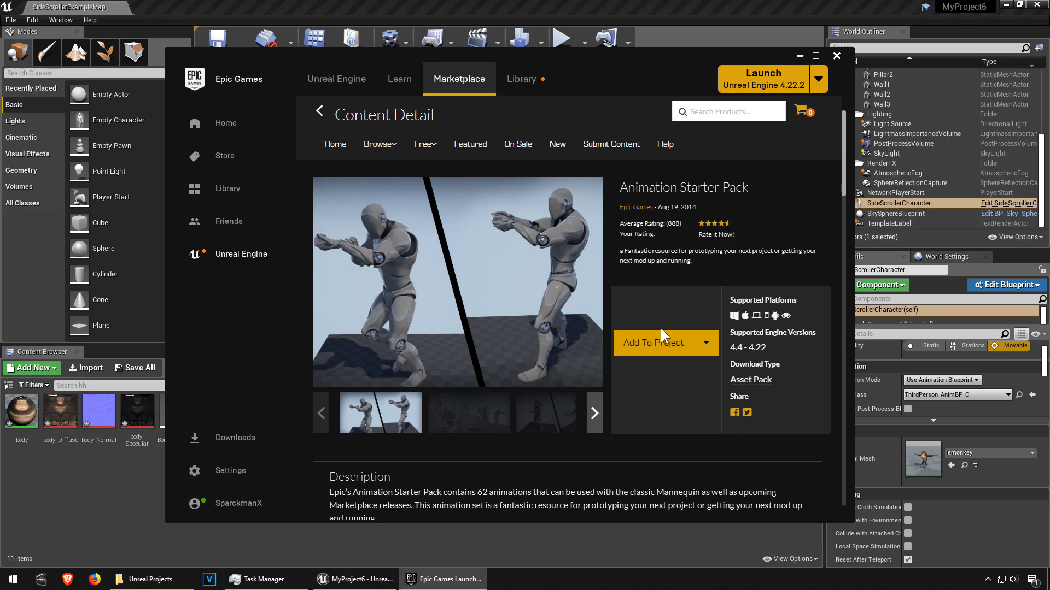
pyautogui.click(659, 343)
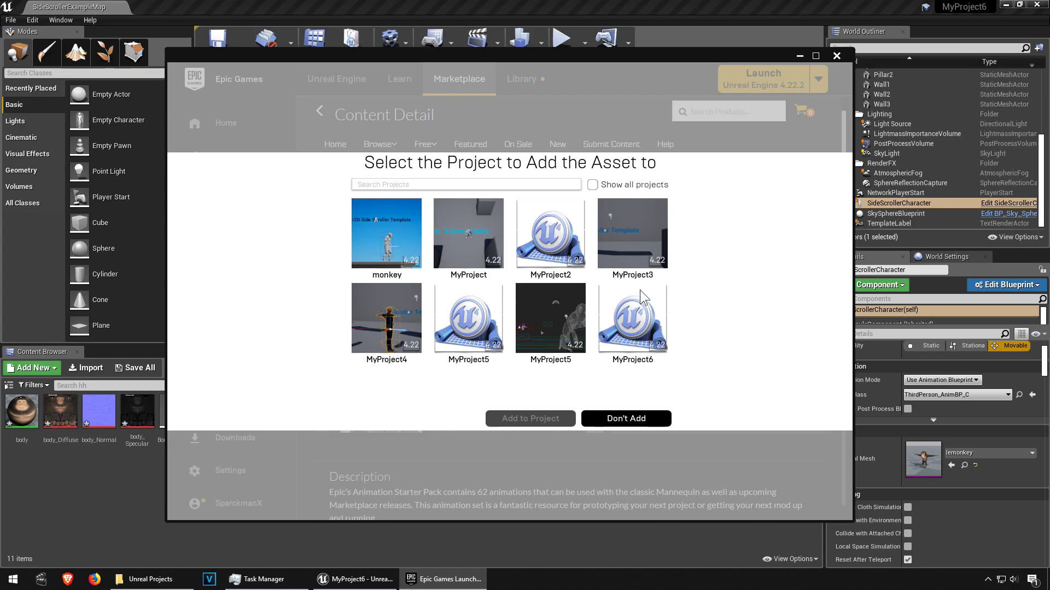
pyautogui.click(33, 402)
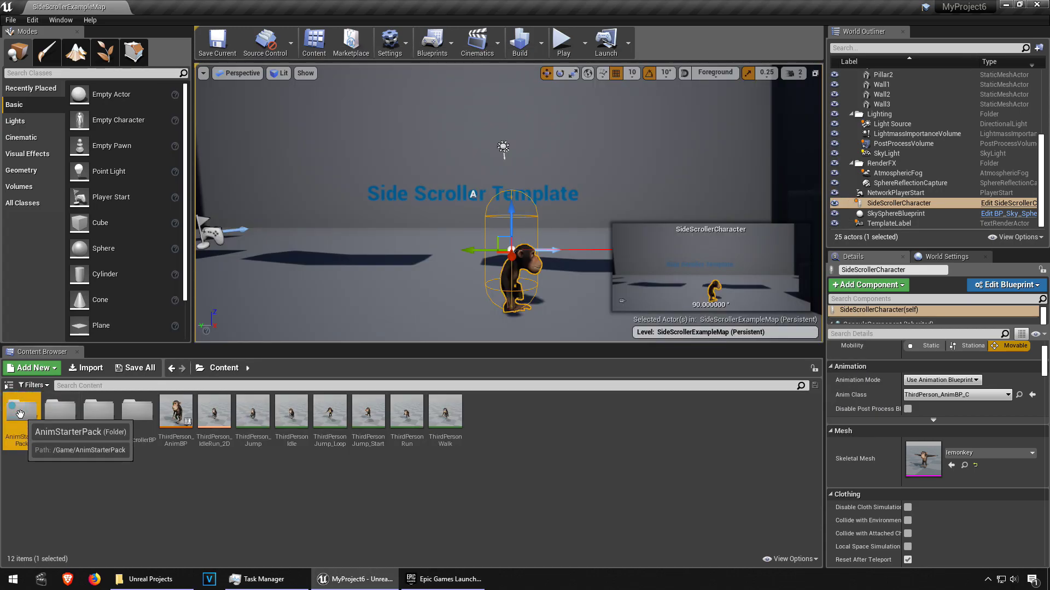
# Step: In AnimStarterPack, use Find Skeleton on the Crouch_Walk_Rt_Rifle_Hip animation
pyautogui.doubleClick(20, 406)
pyautogui.scroll(-2, 20, 517)
pyautogui.click(21, 517)
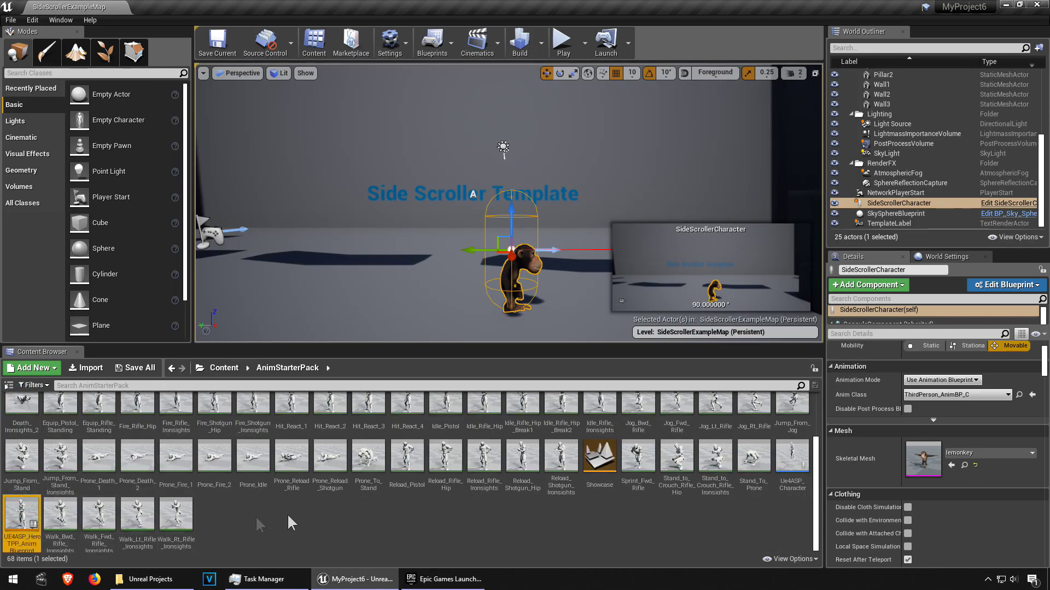
pyautogui.scroll(2, 291, 524)
pyautogui.click(603, 419)
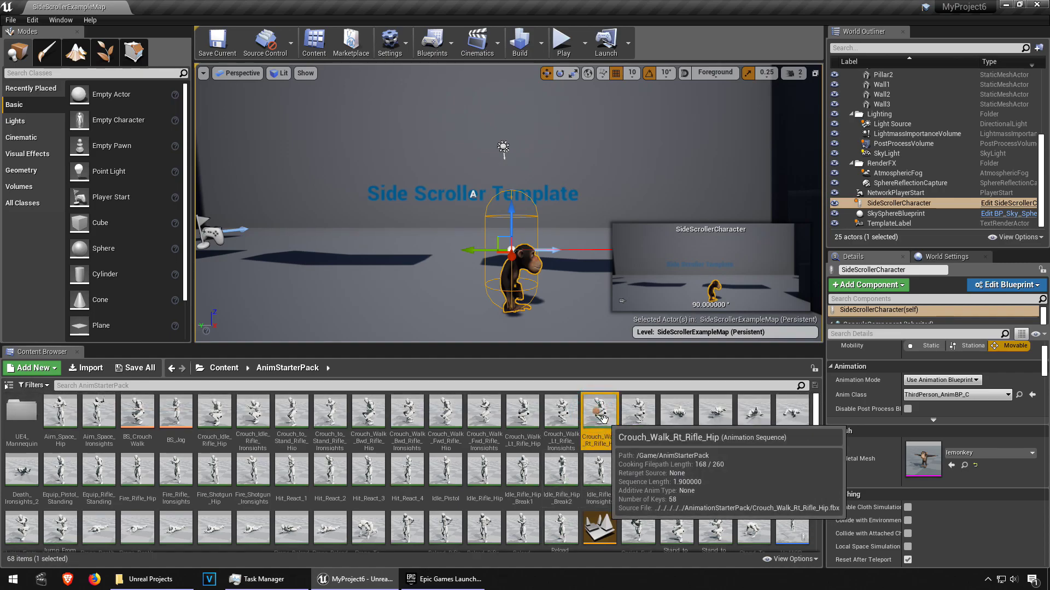
pyautogui.rightClick(605, 421)
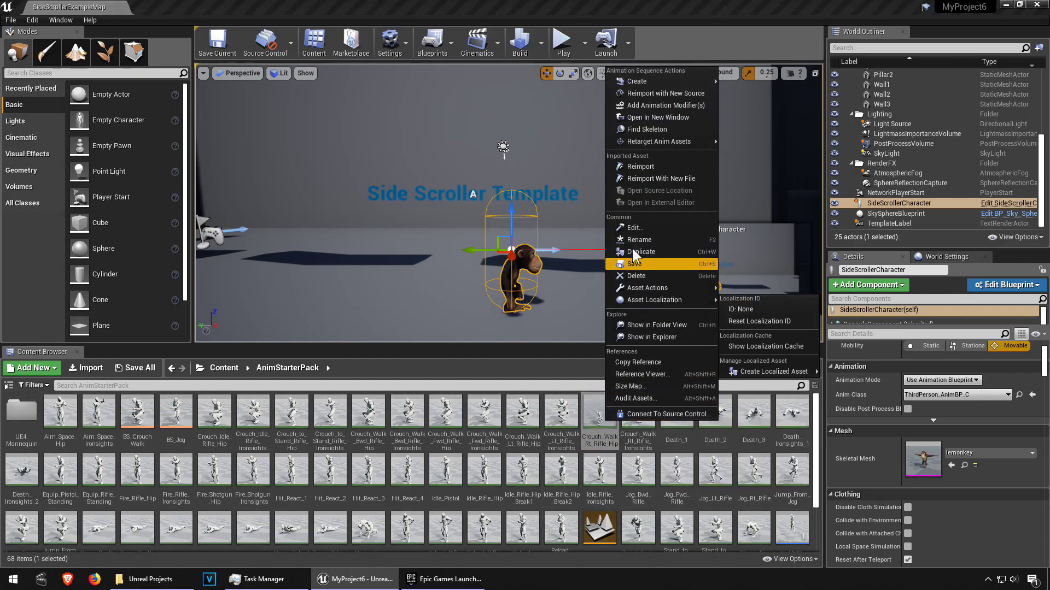
pyautogui.click(657, 130)
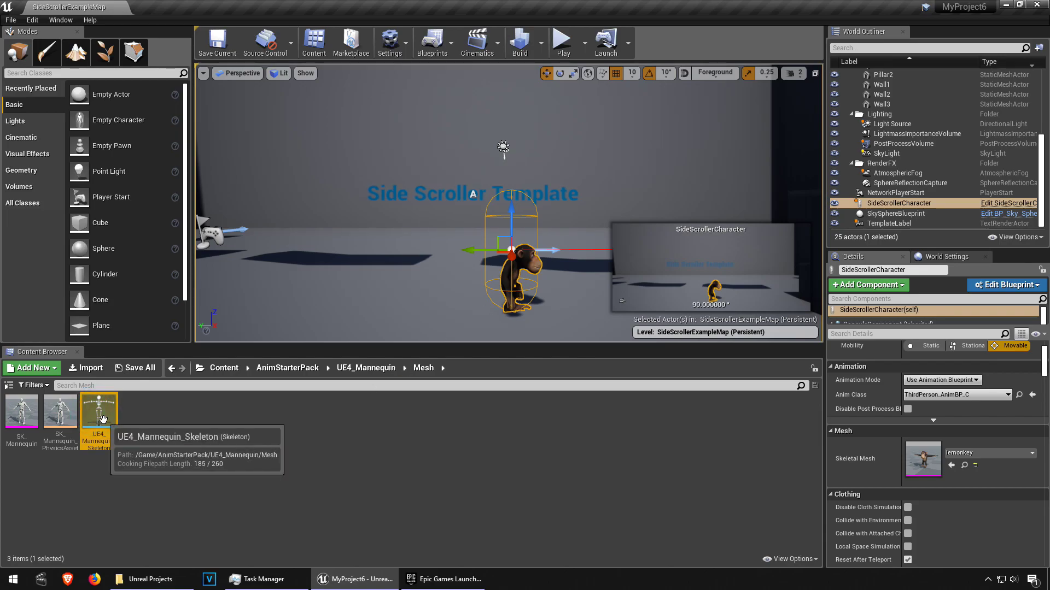
# Step: Delete the pack's skeleton, replacing references with the project's UE4_Mannequin_Skeleton, and dismiss the save prompt
pyautogui.press('Delete')
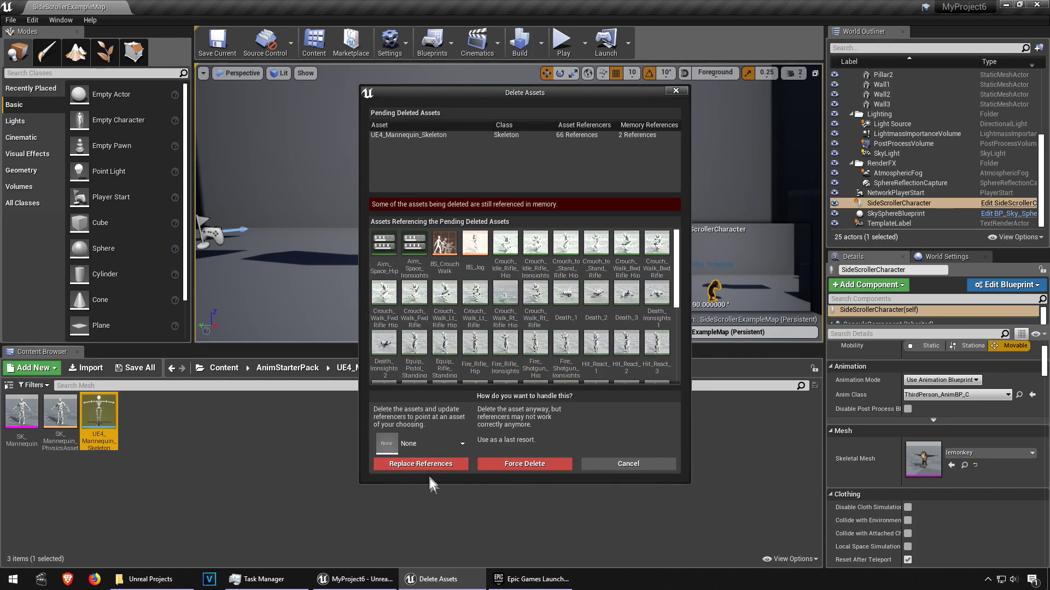
pyautogui.click(457, 446)
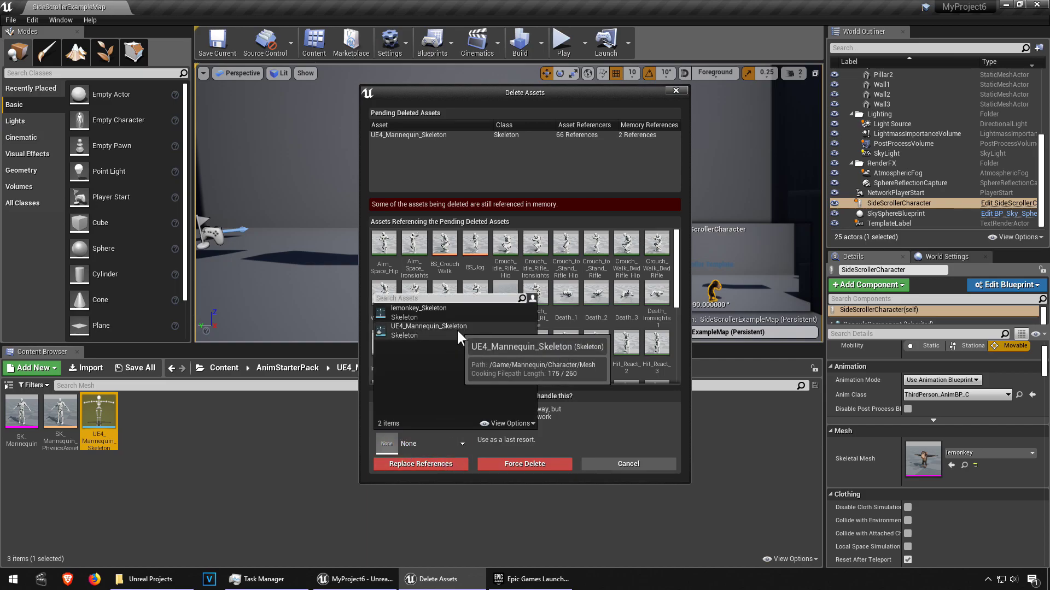
pyautogui.click(457, 329)
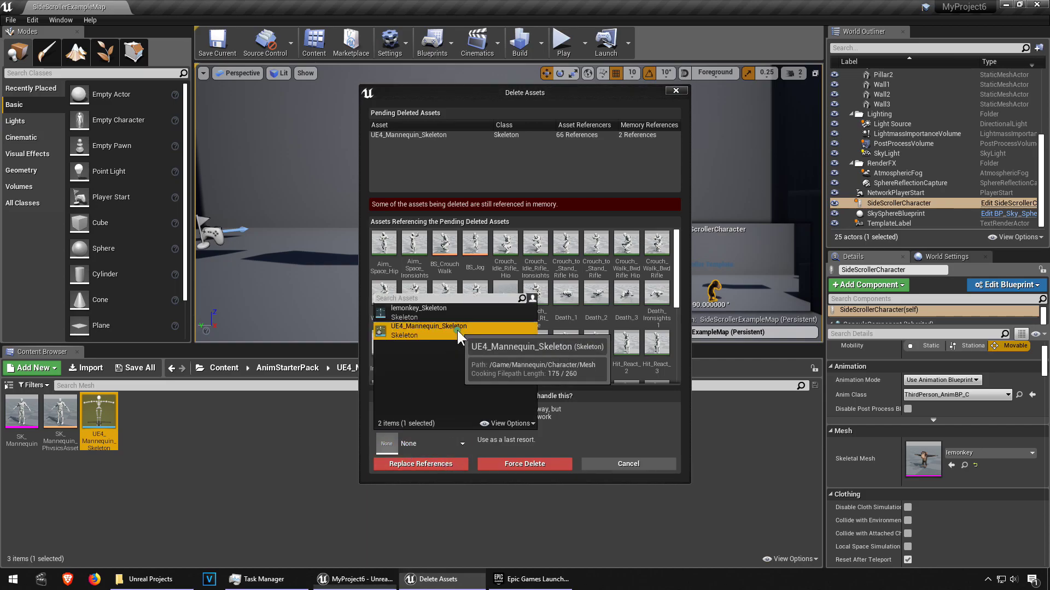
pyautogui.click(439, 462)
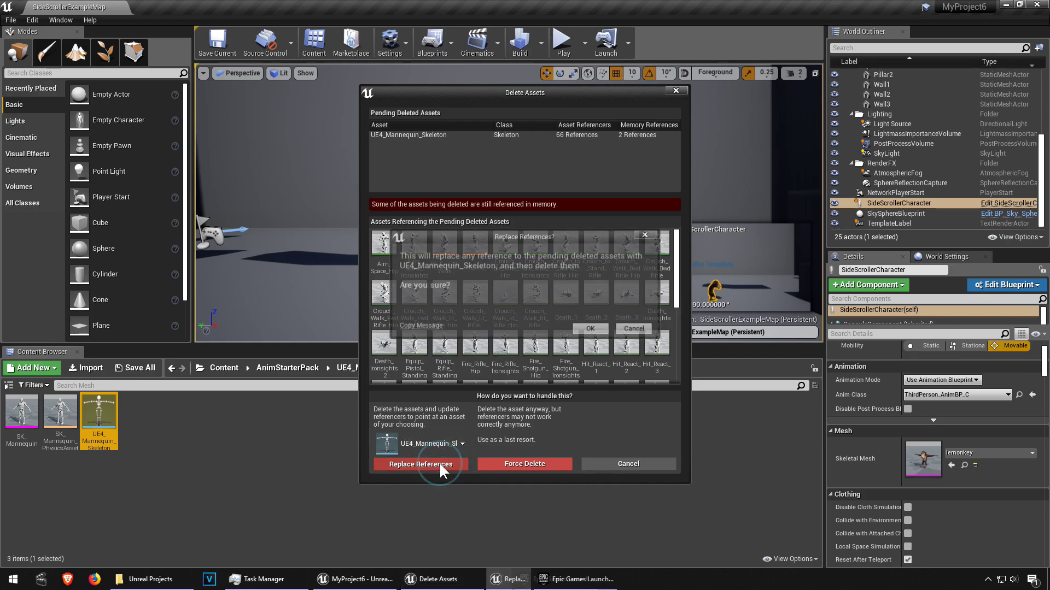
pyautogui.click(592, 328)
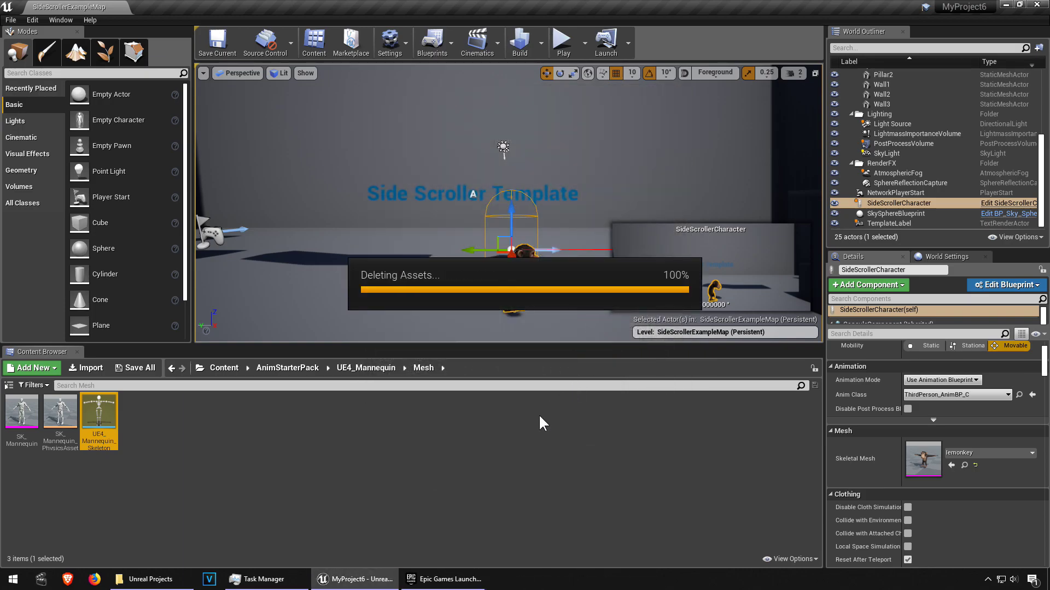
pyautogui.click(571, 390)
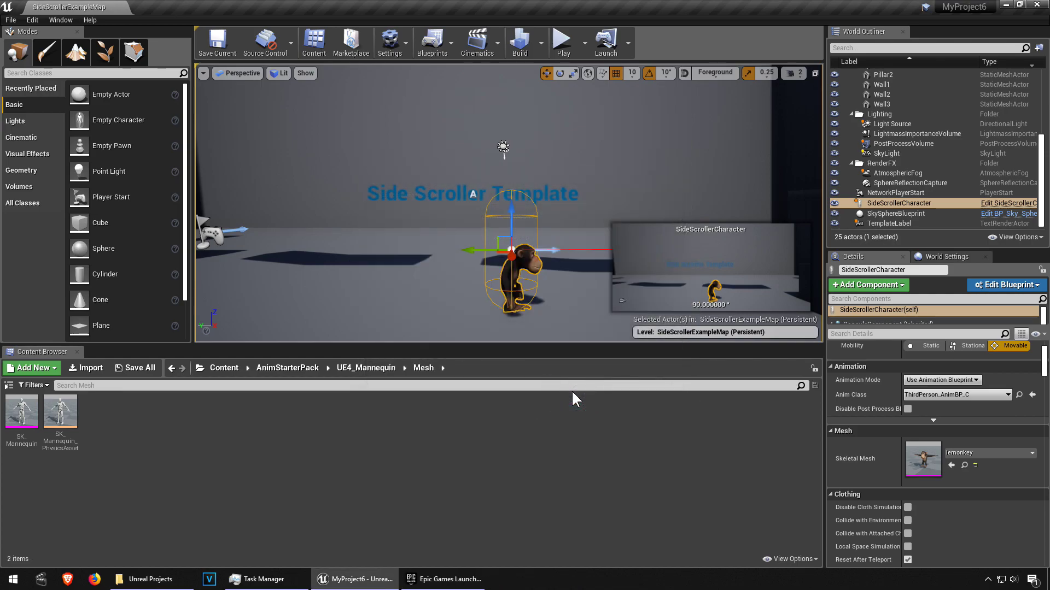
pyautogui.click(563, 43)
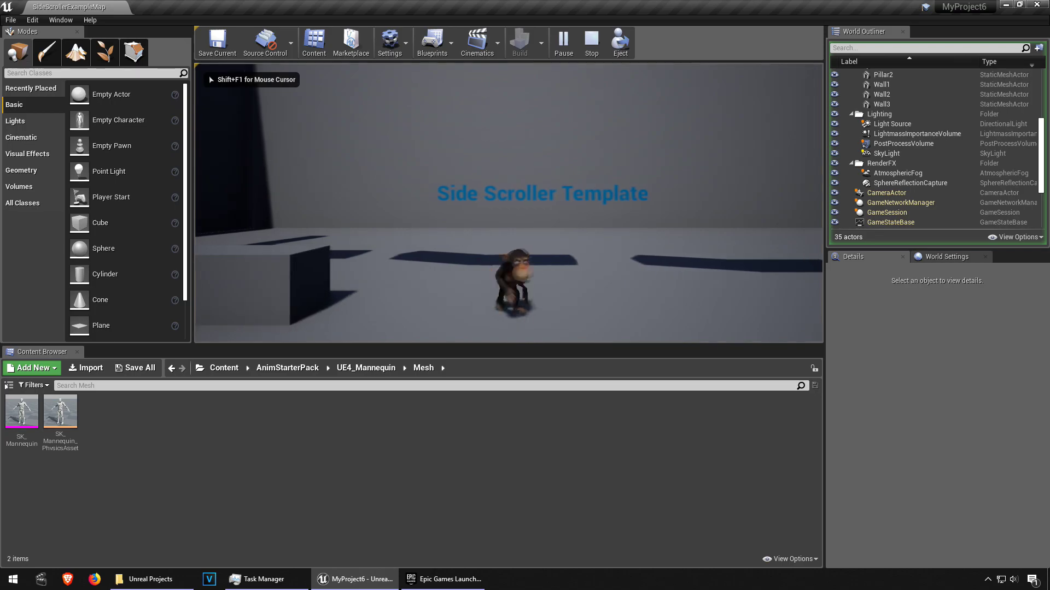
pyautogui.press('d')
pyautogui.press('space')
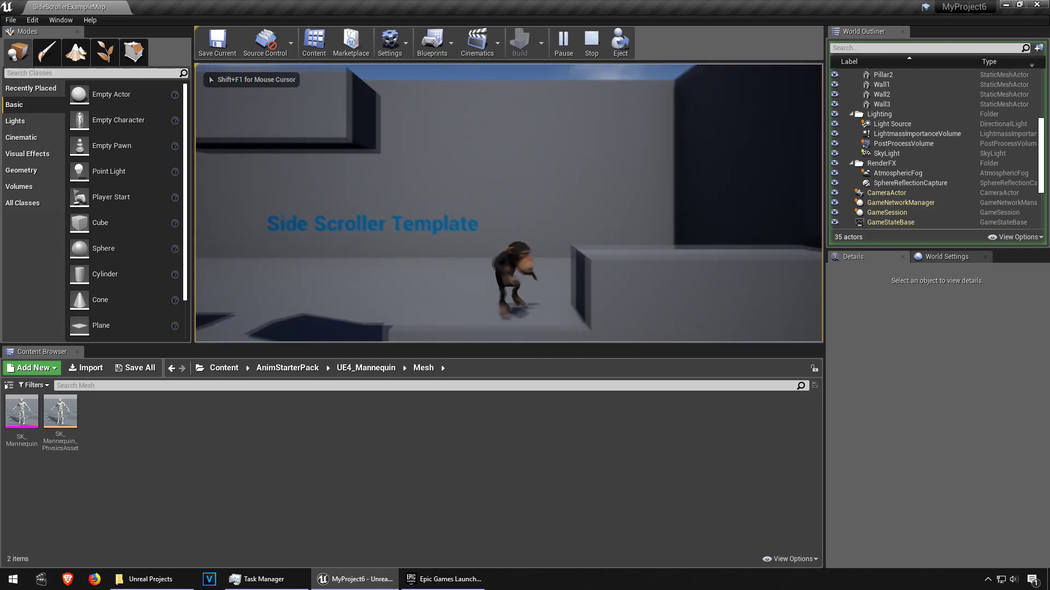
pyautogui.press('Escape')
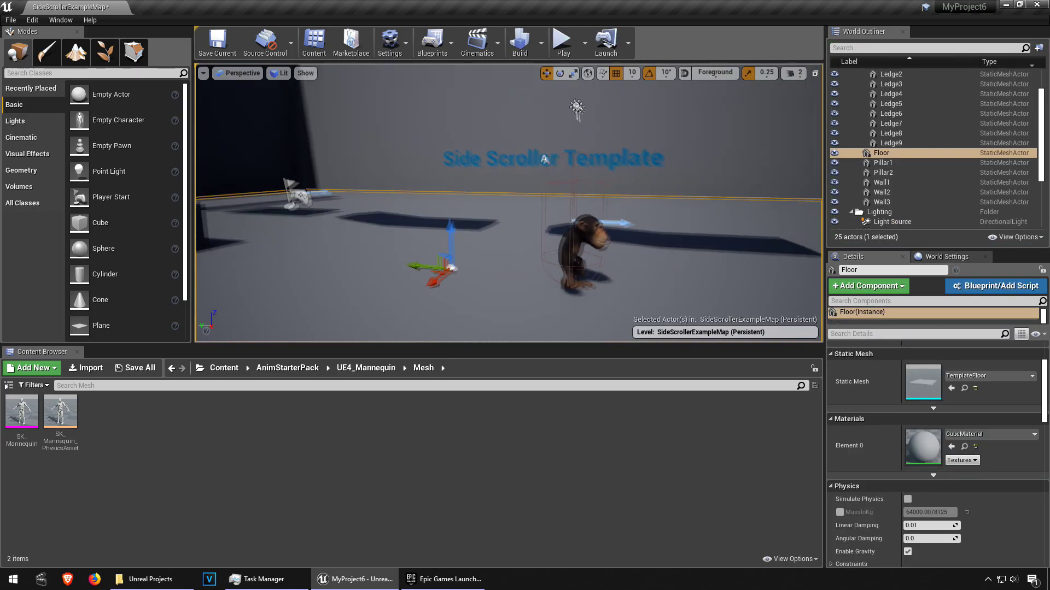
pyautogui.press('Right')
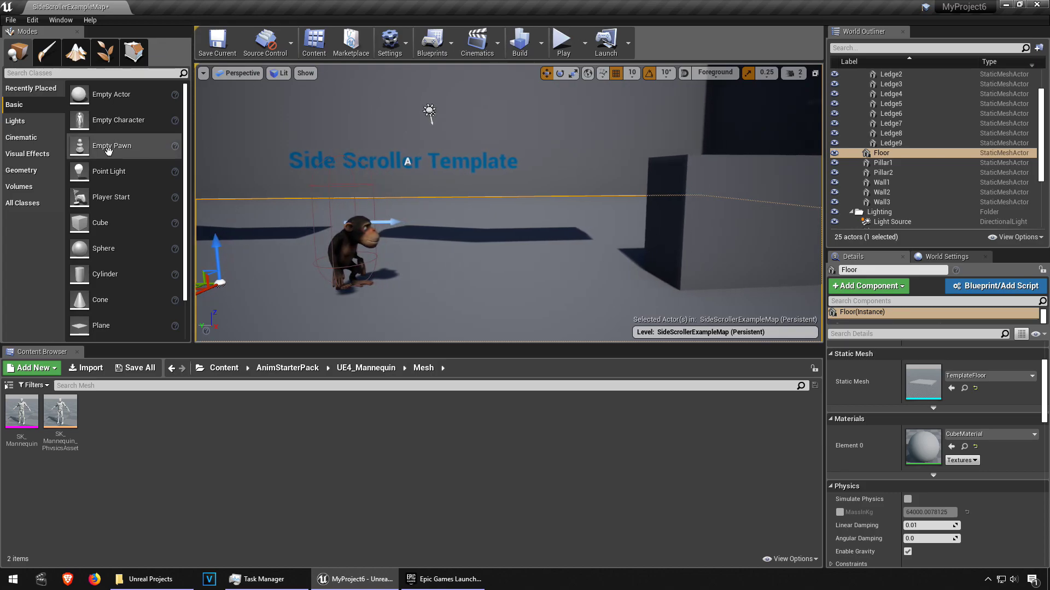
pyautogui.moveTo(185, 221); pyautogui.dragTo(189, 276)
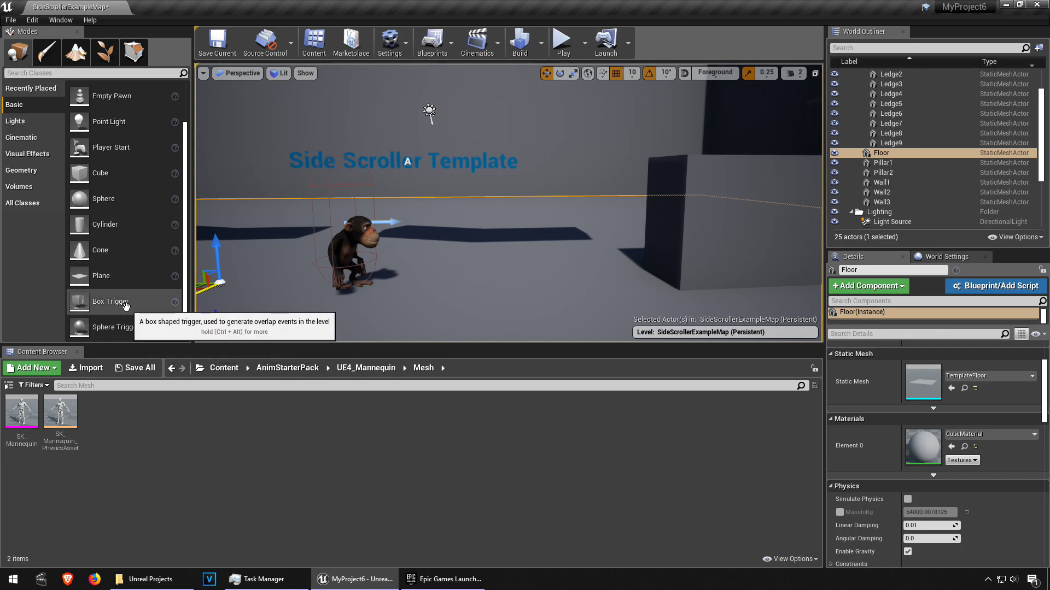
# Step: Place a Box Trigger ahead of the monkey, scaled to extents 57.5 × 118.75 × 40
pyautogui.moveTo(133, 301)
pyautogui.mouseDown()
pyautogui.moveTo(597, 254)
pyautogui.moveTo(598, 278)
pyautogui.mouseUp()
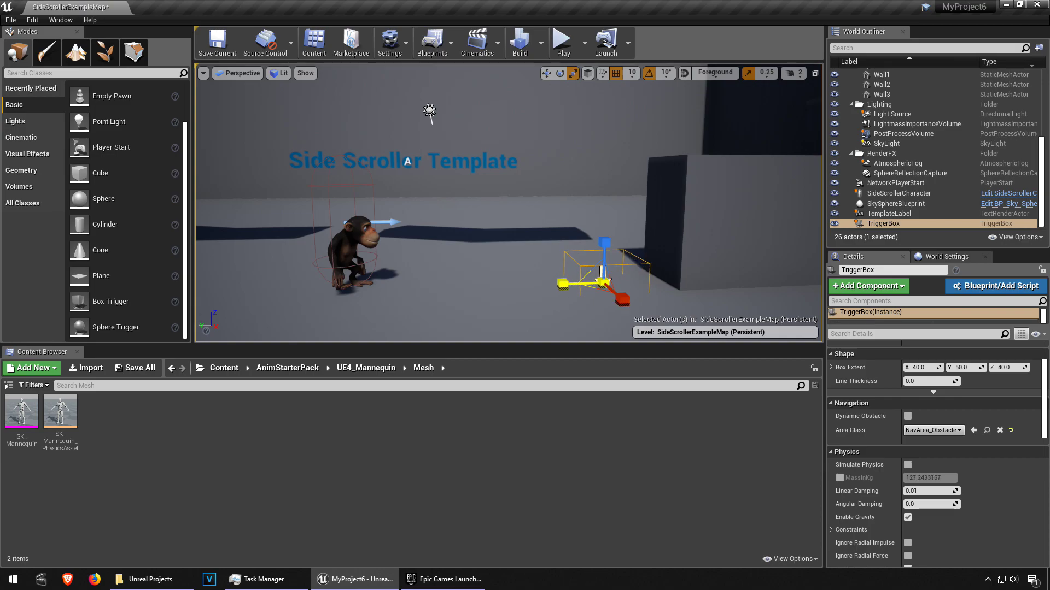
pyautogui.moveTo(621, 302); pyautogui.dragTo(630, 305)
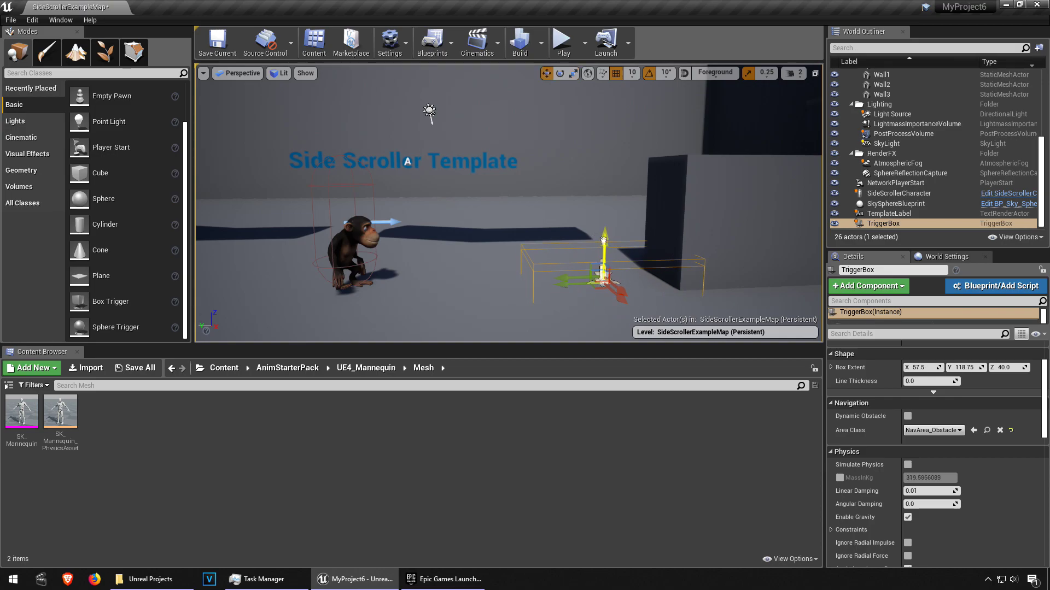
pyautogui.moveTo(604, 240); pyautogui.dragTo(604, 216)
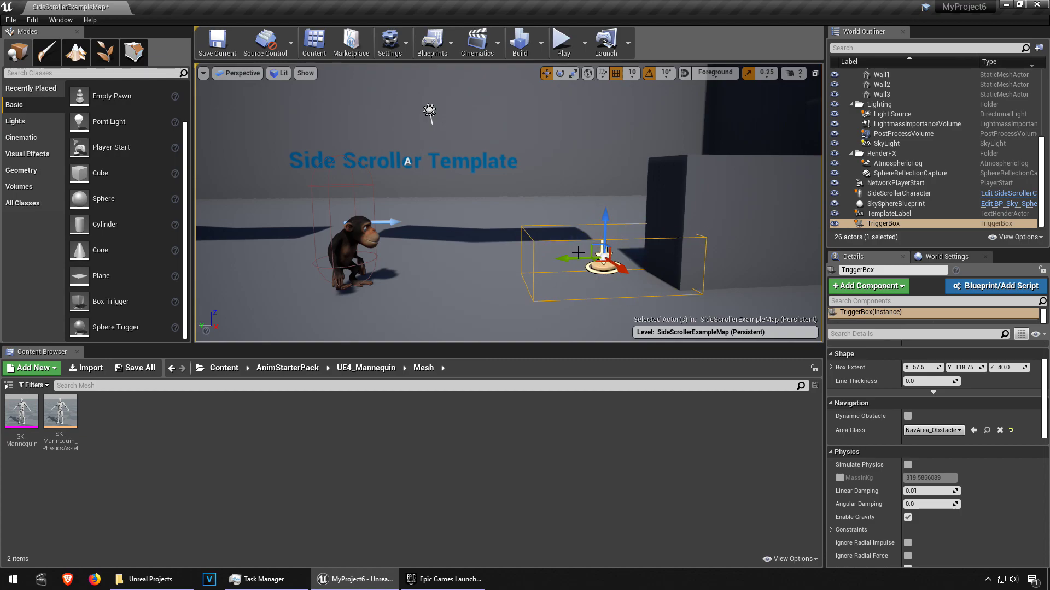
pyautogui.moveTo(568, 259); pyautogui.dragTo(550, 259)
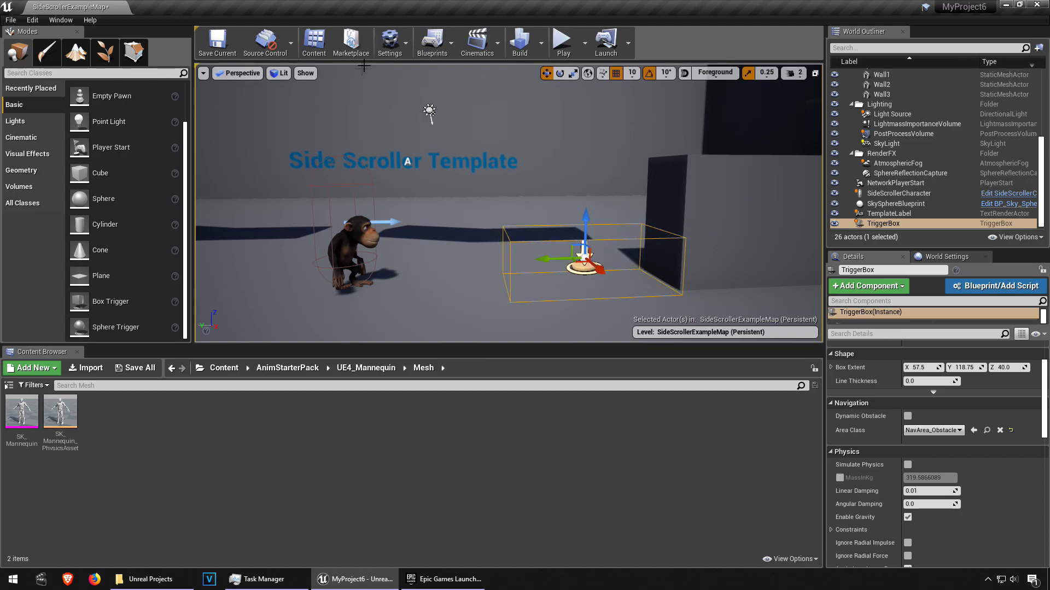
# Step: Open the Level Blueprint and maximize its window
pyautogui.click(423, 57)
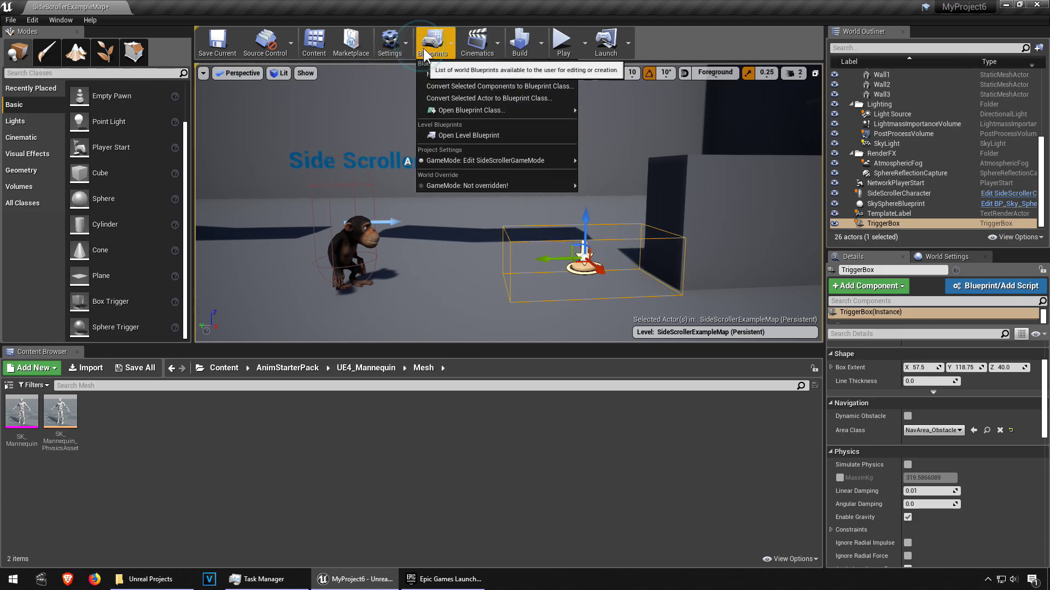
pyautogui.click(471, 136)
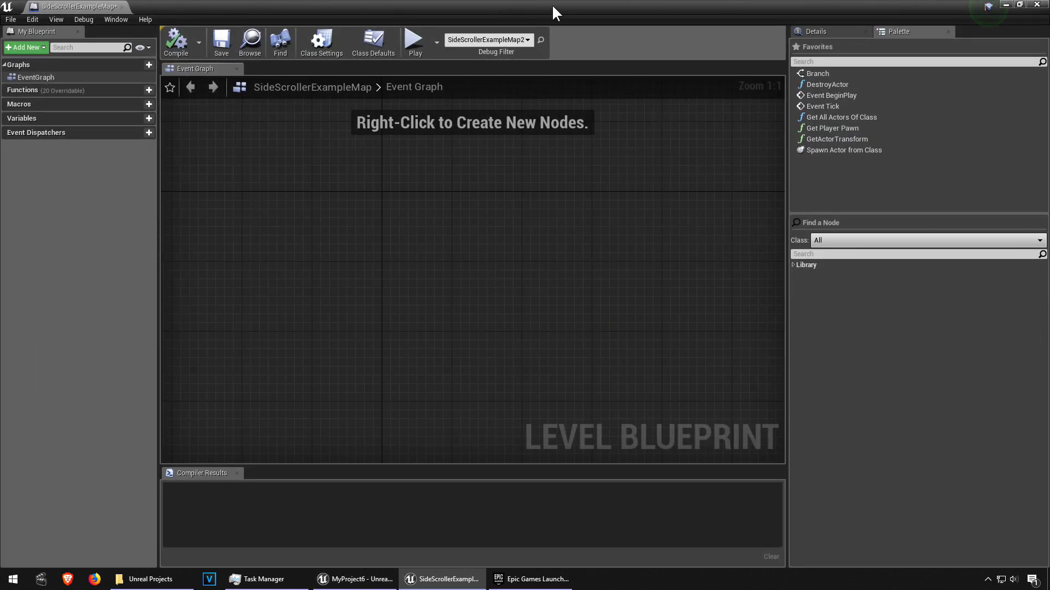
pyautogui.moveTo(552, 12); pyautogui.dragTo(538, 307)
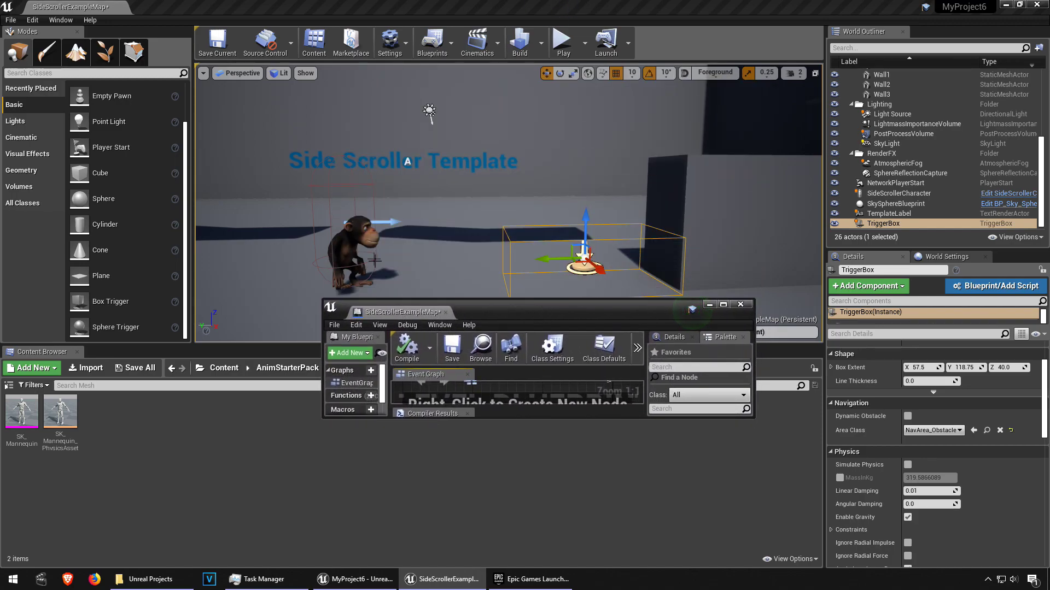
pyautogui.doubleClick(526, 308)
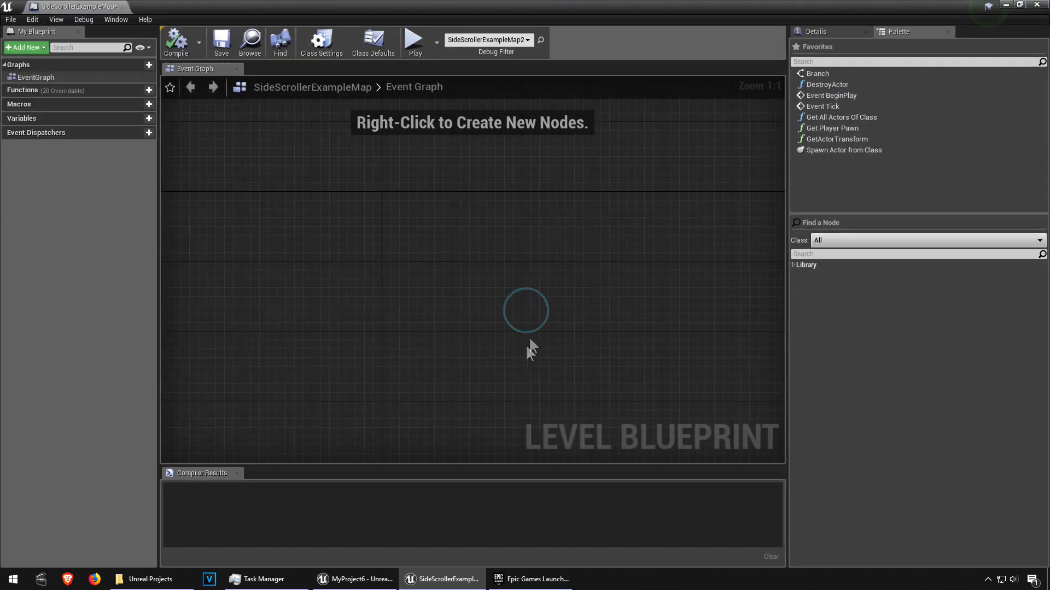
# Step: Add the Trigger Box's OnActorBeginOverlap event to the Event Graph
pyautogui.rightClick(455, 282)
pyautogui.click(461, 315)
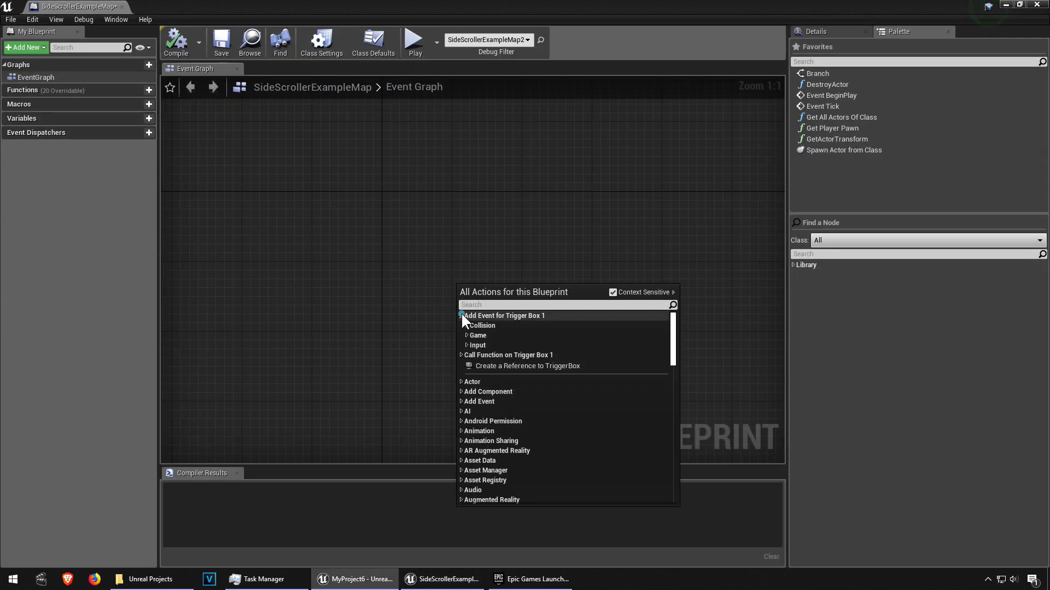
pyautogui.click(467, 325)
pyautogui.click(510, 335)
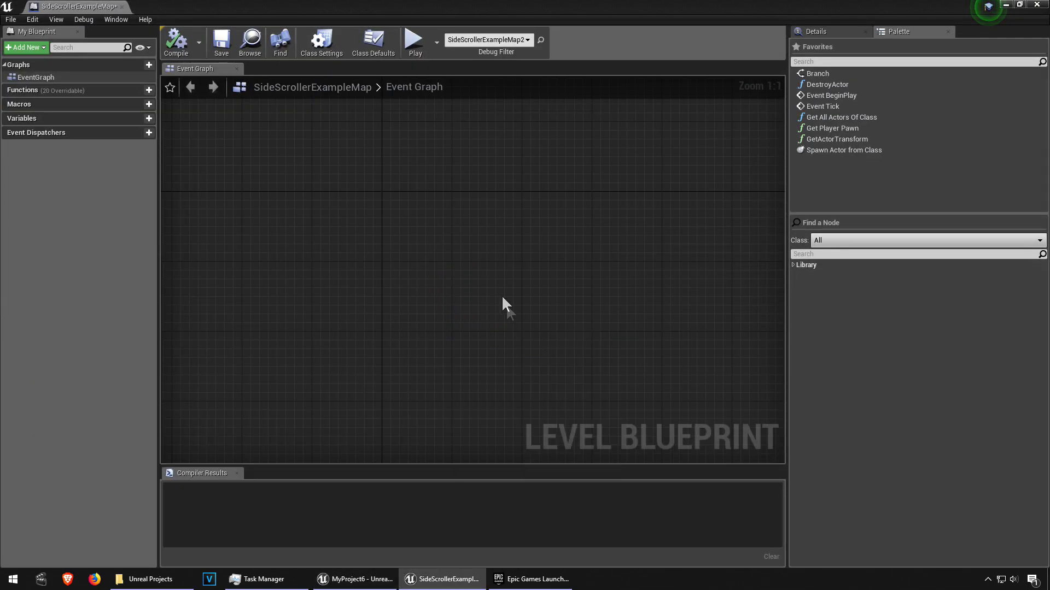
pyautogui.click(559, 309)
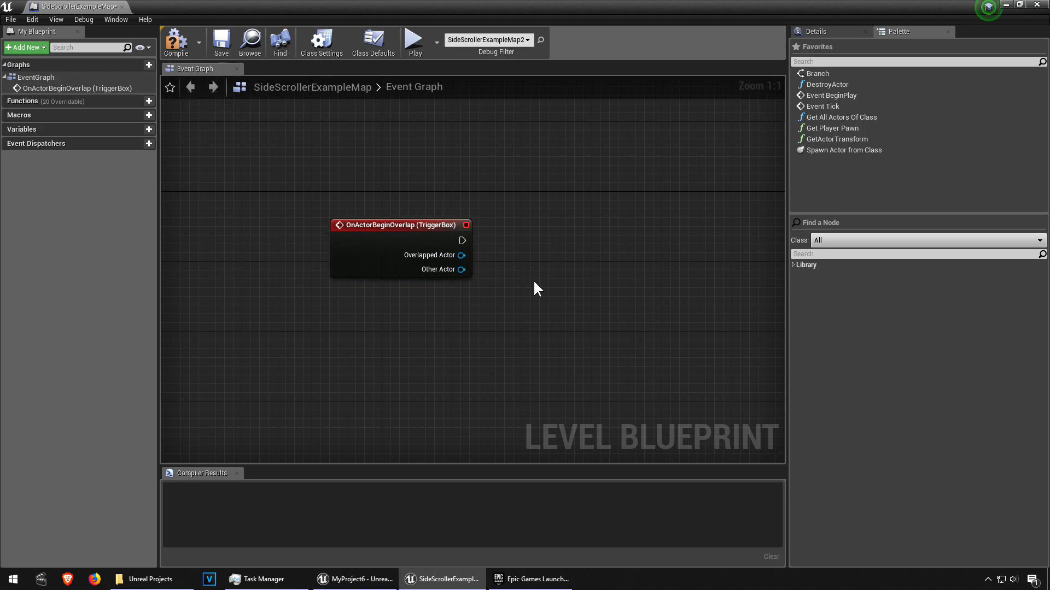
# Step: Add a Disable Input node for the trigger box, wired from the overlap event
pyautogui.rightClick(564, 276)
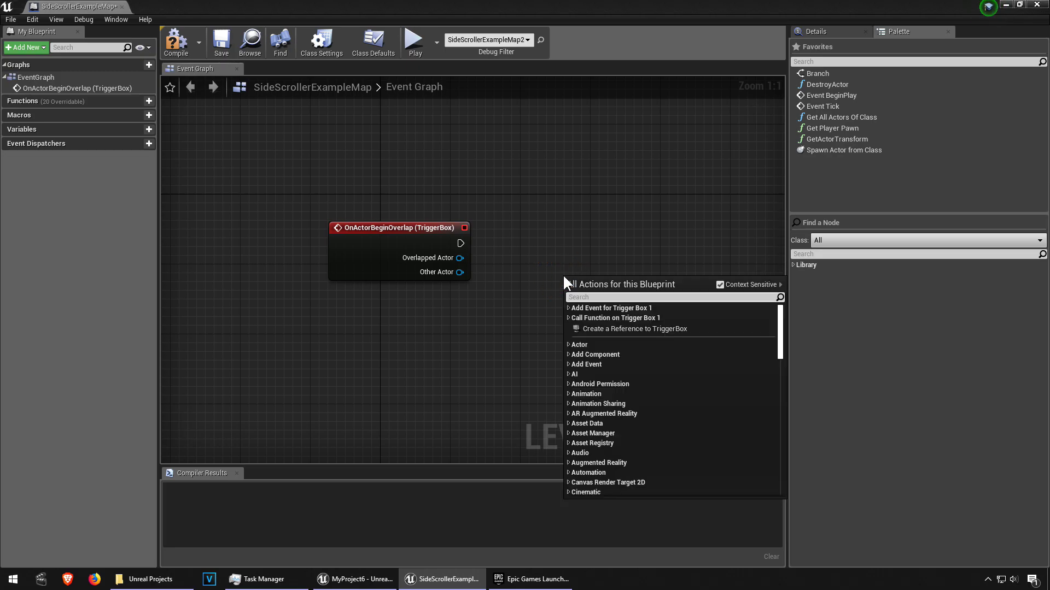
pyautogui.write('disable')
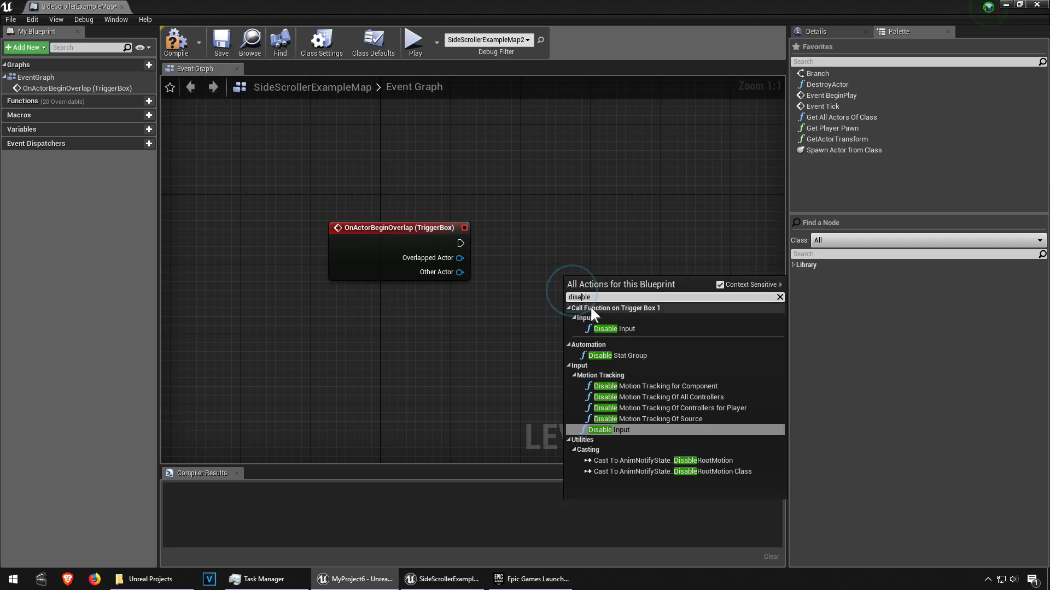
pyautogui.click(614, 329)
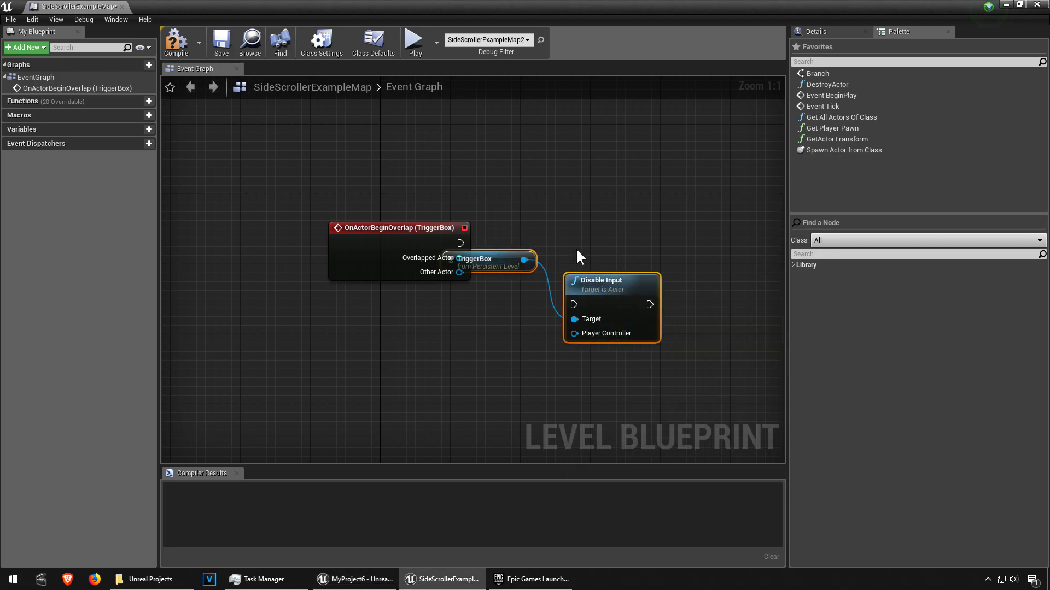
pyautogui.moveTo(599, 280); pyautogui.dragTo(529, 330)
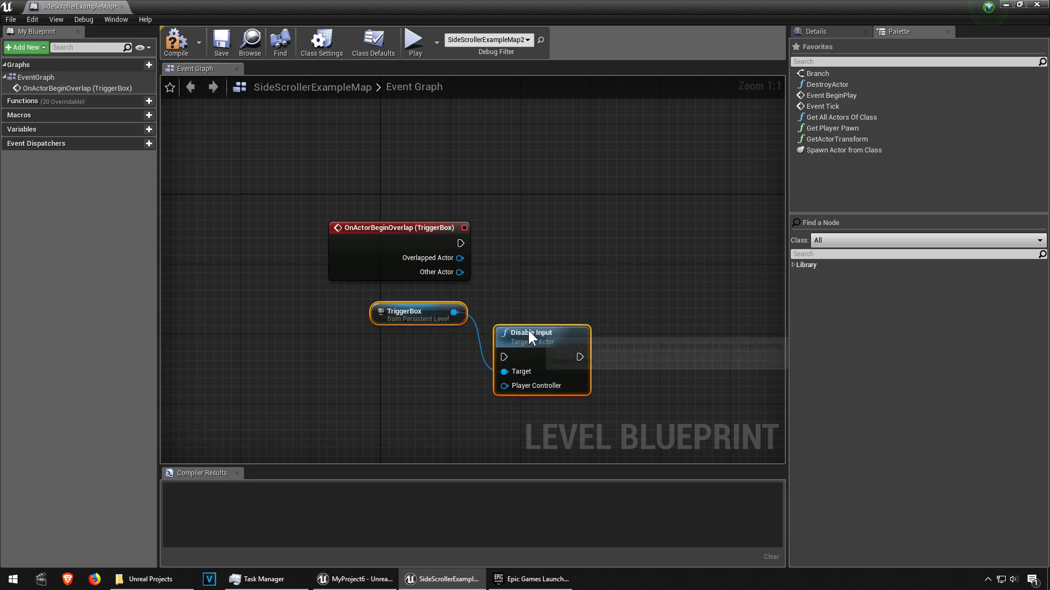
pyautogui.moveTo(460, 243)
pyautogui.mouseDown()
pyautogui.moveTo(505, 358)
pyautogui.moveTo(641, 223)
pyautogui.mouseUp()
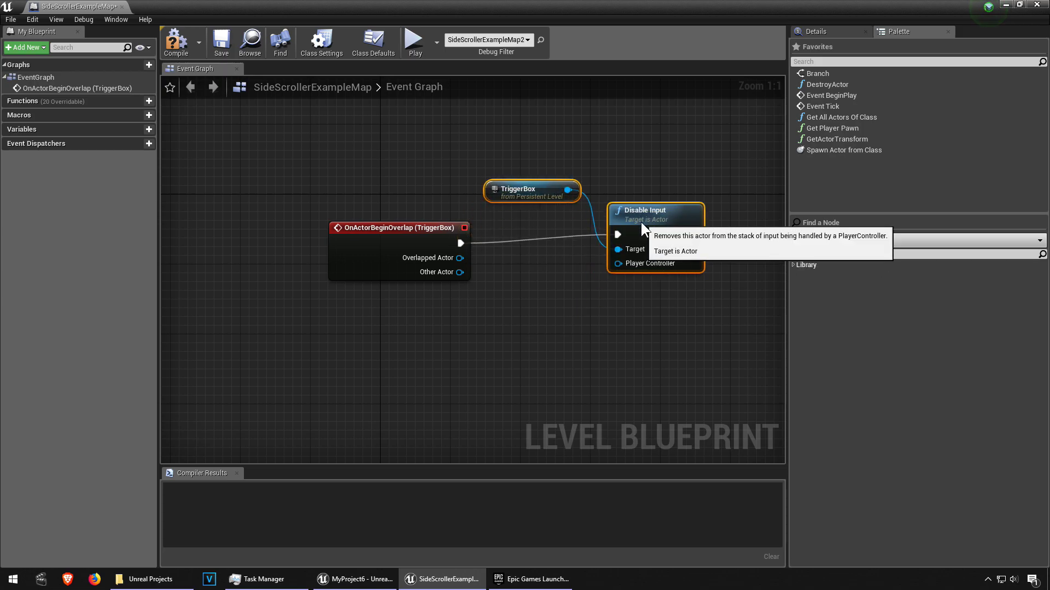
pyautogui.doubleClick(656, 12)
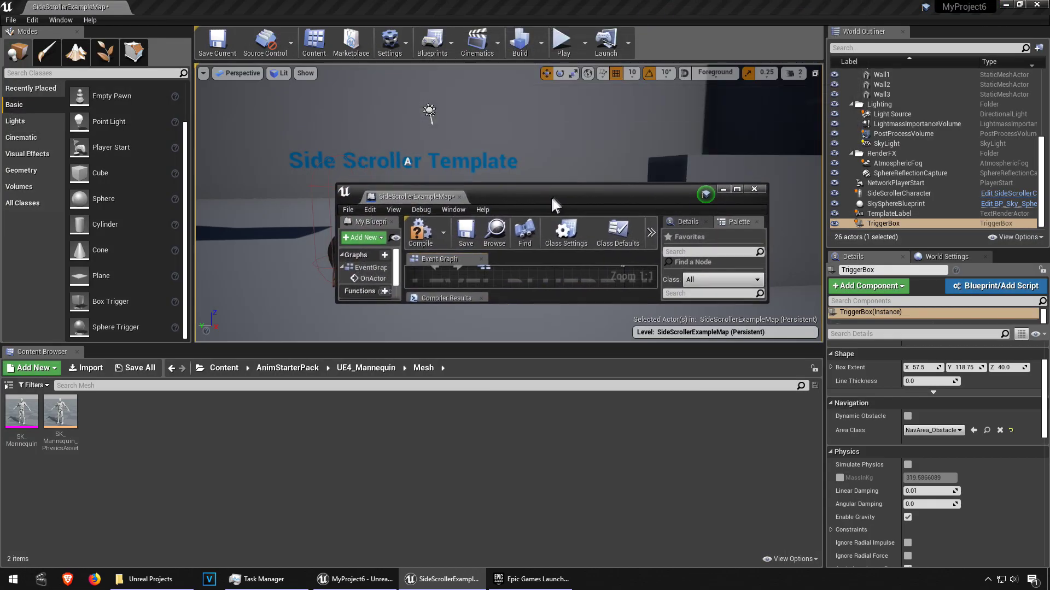
pyautogui.click(731, 194)
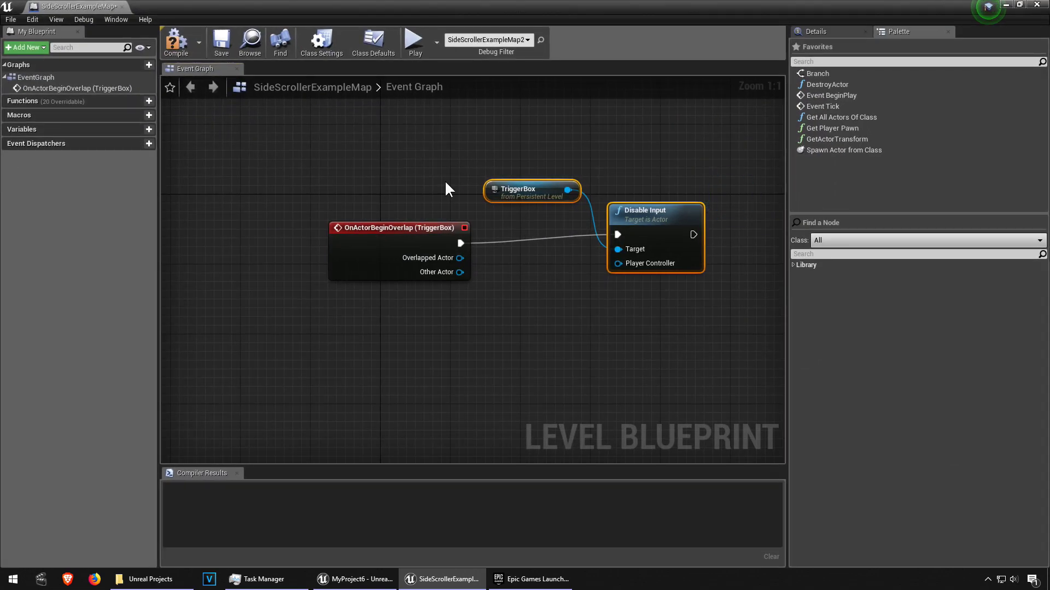
pyautogui.doubleClick(651, 9)
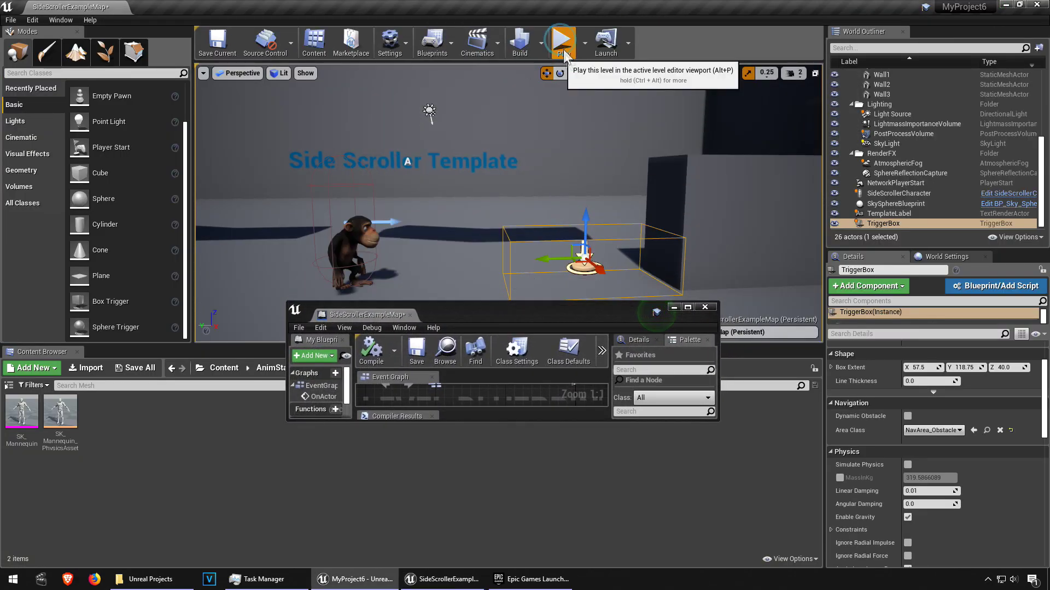
# Step: Test-play the level, making the monkey run and jump, then stop
pyautogui.click(563, 43)
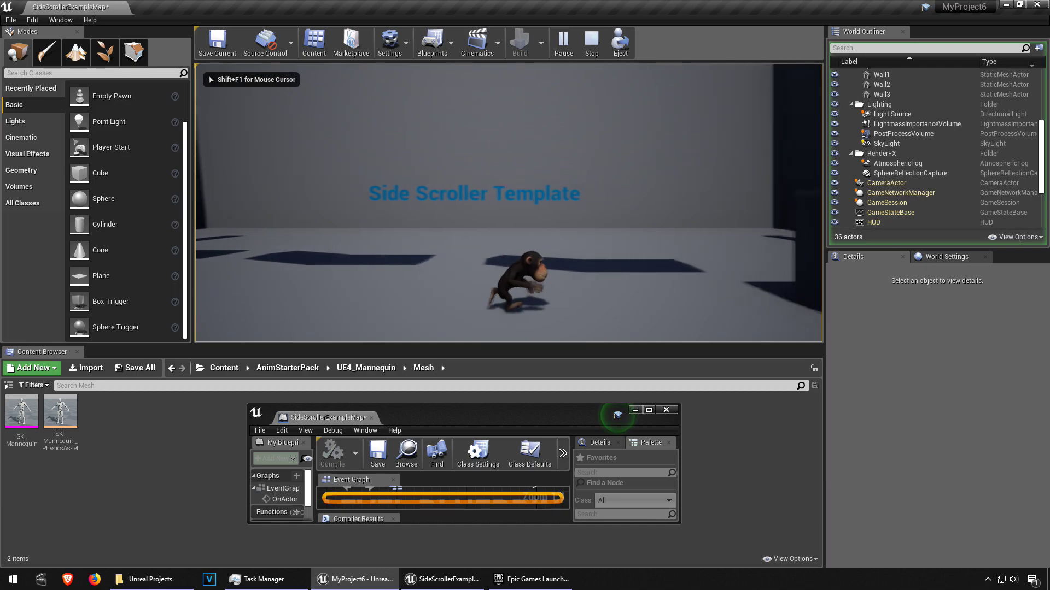
pyautogui.press('space')
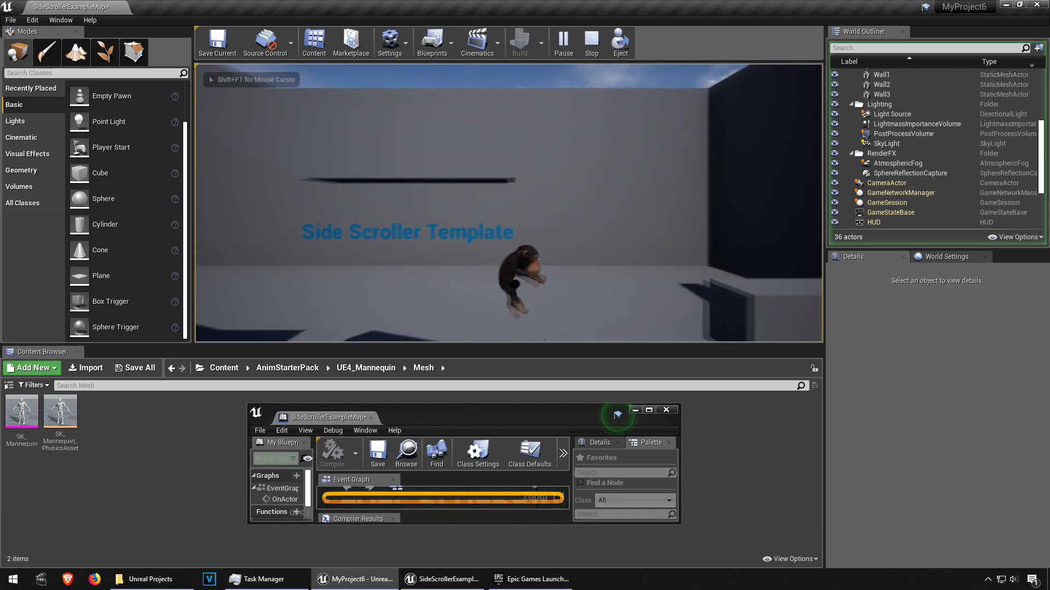
pyautogui.press('Escape')
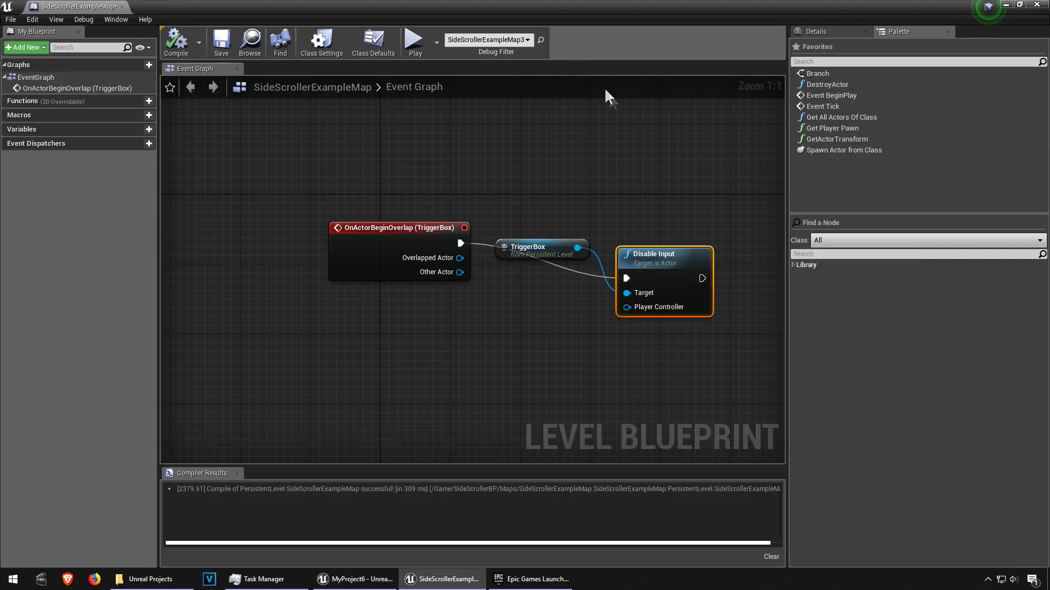
# Step: Add a SideScrollerCharacter reference node to the level blueprint
pyautogui.doubleClick(590, 14)
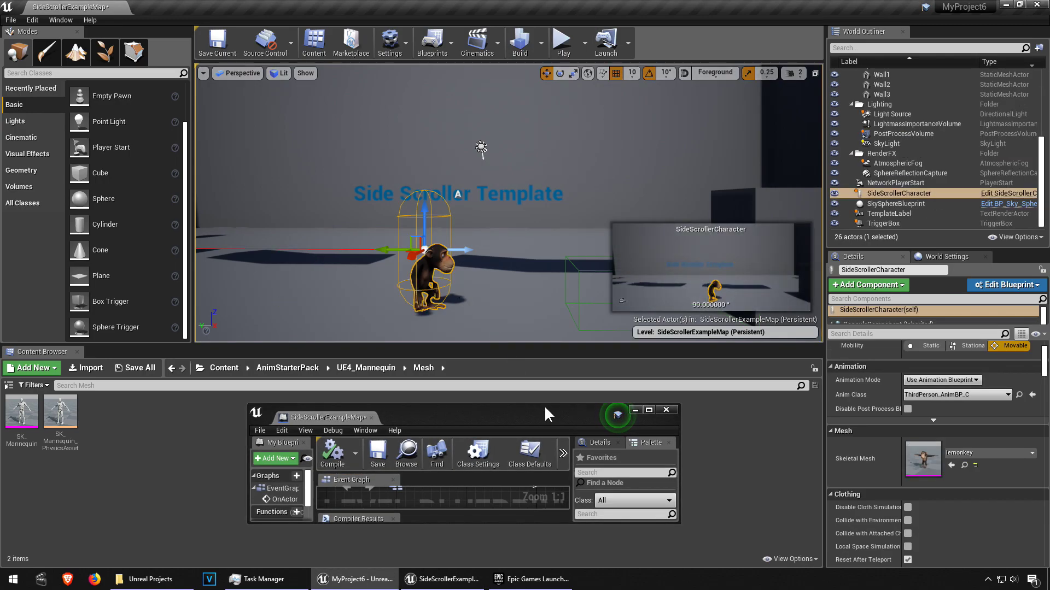
pyautogui.doubleClick(544, 407)
pyautogui.rightClick(570, 377)
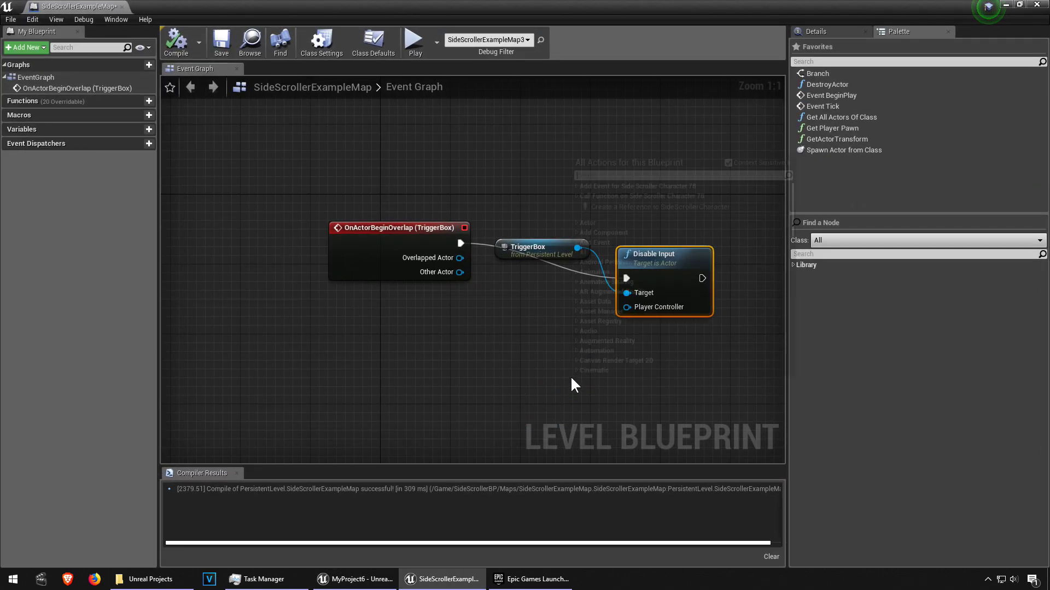
pyautogui.click(634, 208)
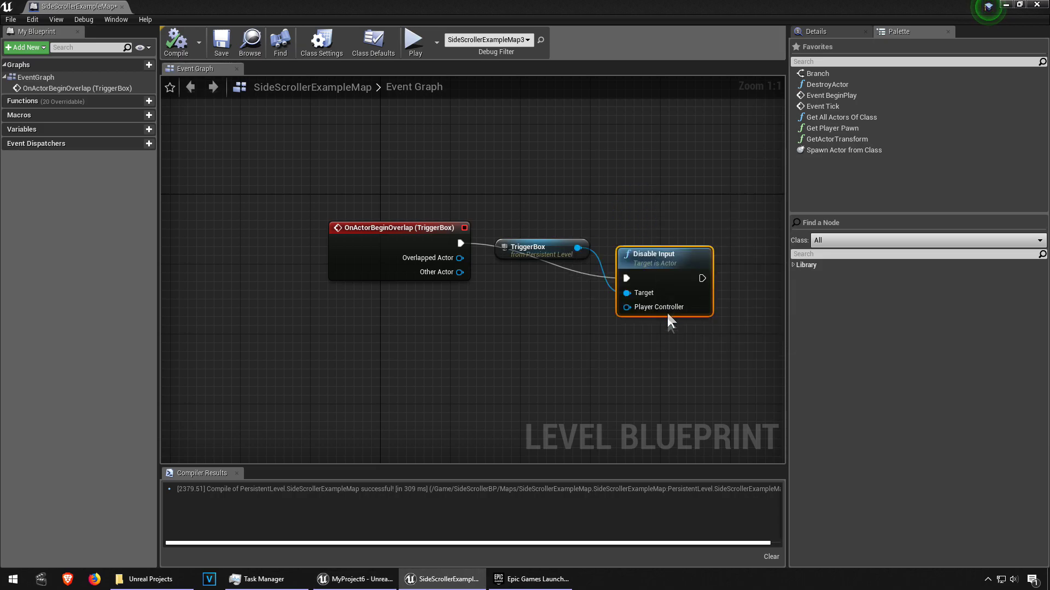
pyautogui.moveTo(541, 249); pyautogui.dragTo(516, 320)
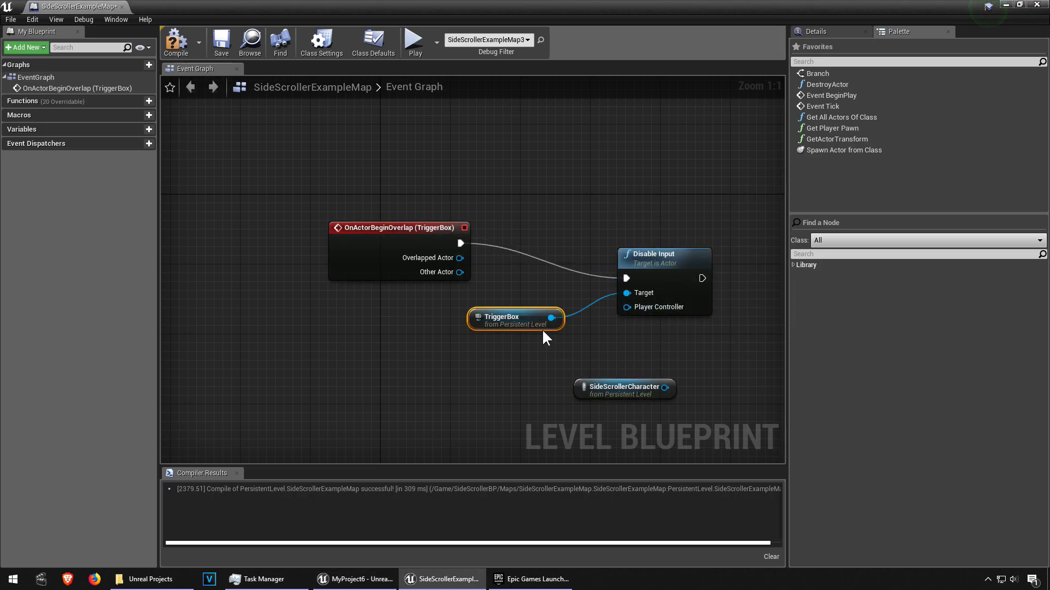
# Step: Delete the TriggerBox reference and wire SideScrollerCharacter into Disable Input's Target
pyautogui.click(542, 327)
pyautogui.press('Delete')
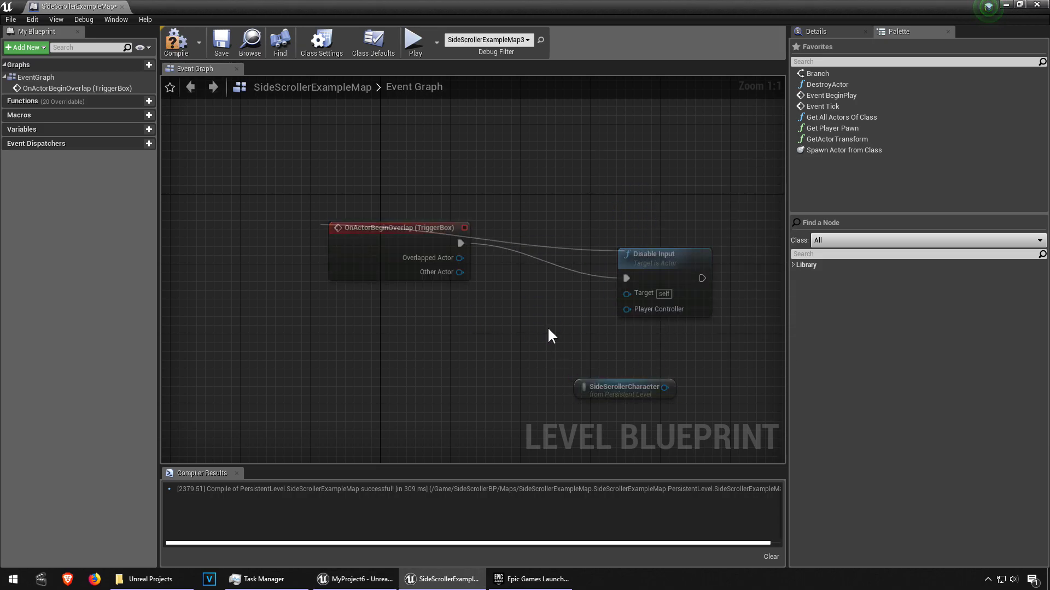
pyautogui.moveTo(627, 294); pyautogui.dragTo(610, 348)
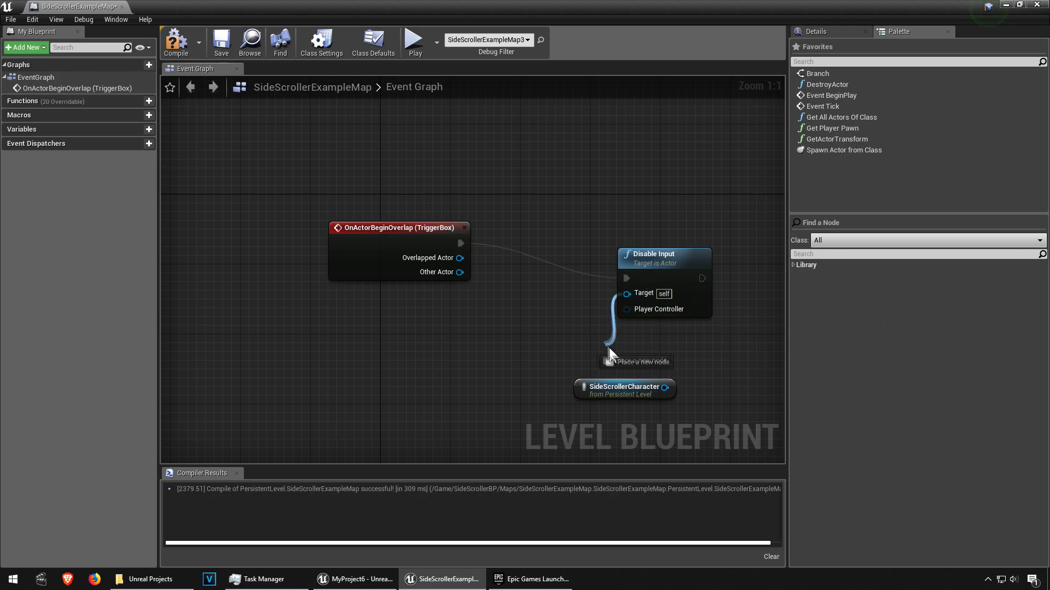
pyautogui.moveTo(663, 383); pyautogui.dragTo(588, 363)
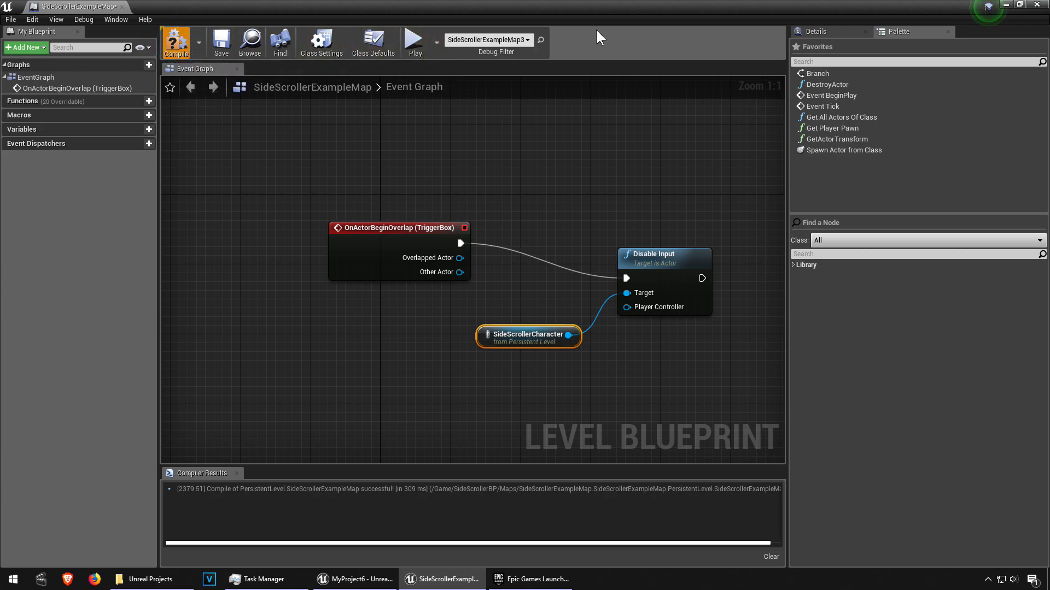
pyautogui.doubleClick(639, 6)
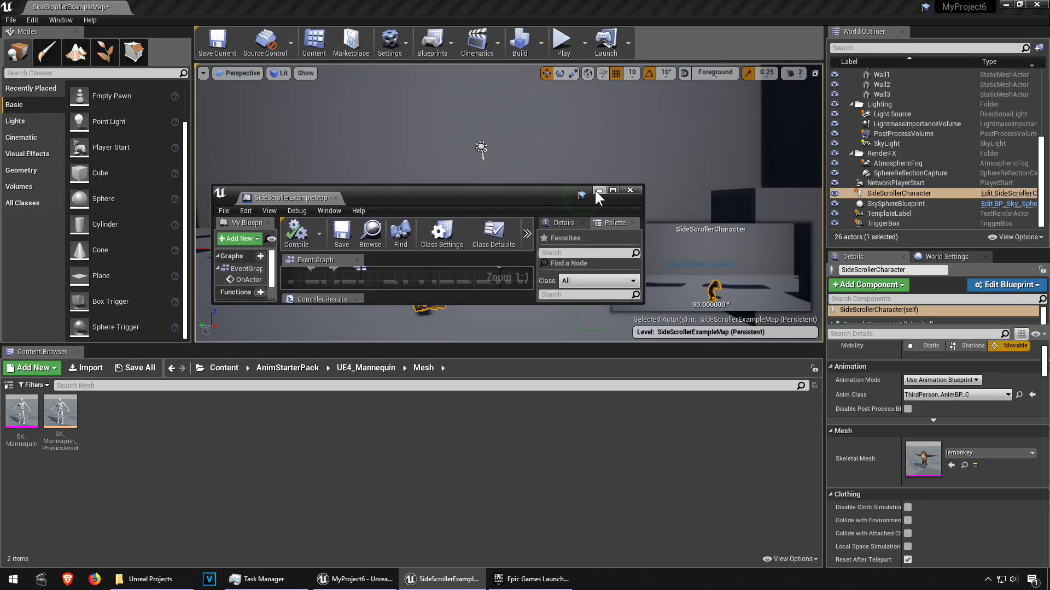
# Step: Test-play the level, running the monkey left and right, then stop
pyautogui.click(598, 190)
pyautogui.click(563, 41)
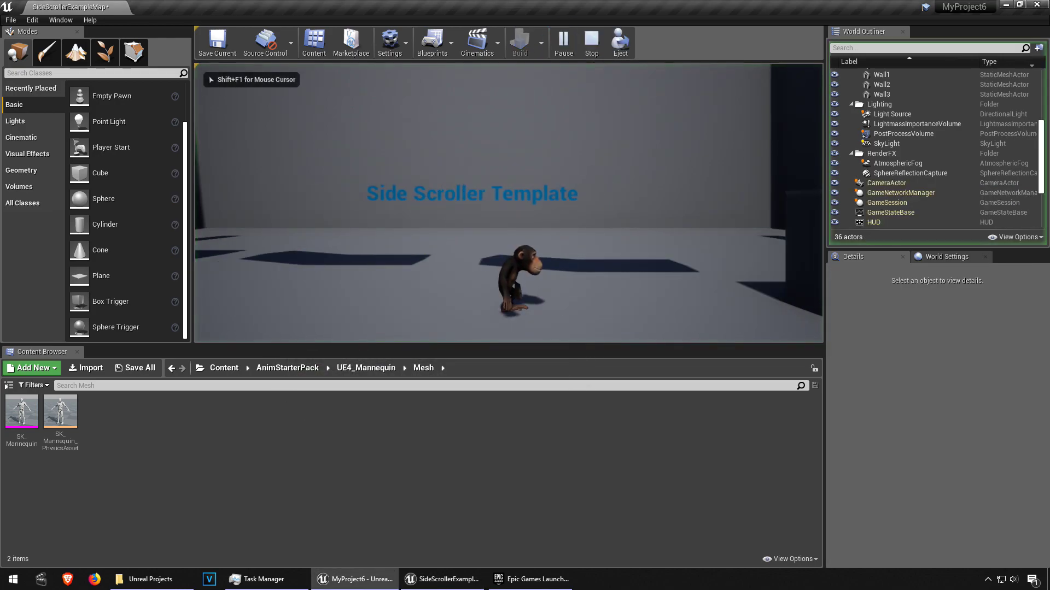
pyautogui.press('a')
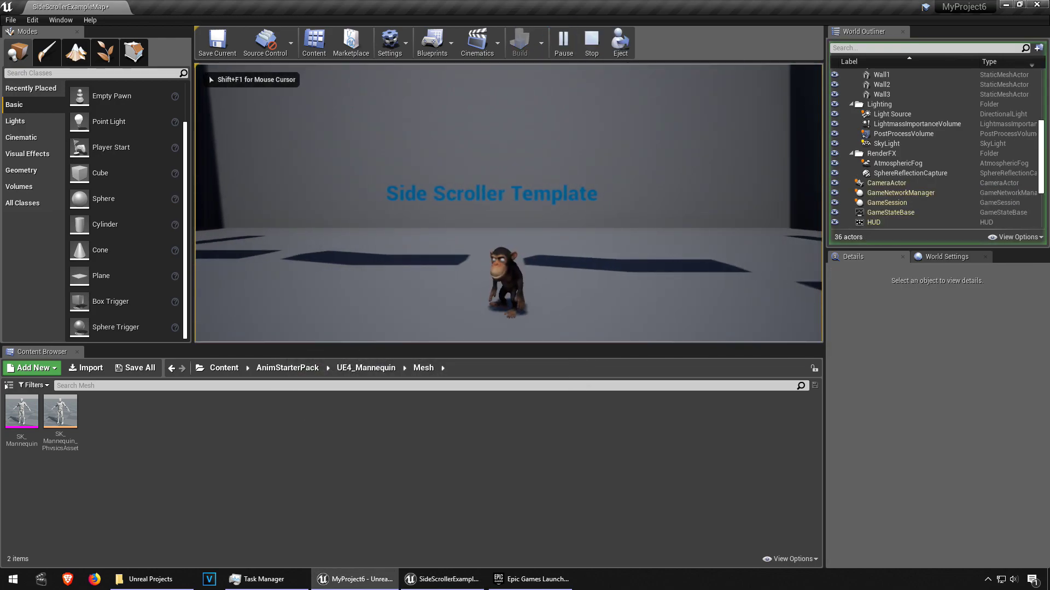
pyautogui.press('d')
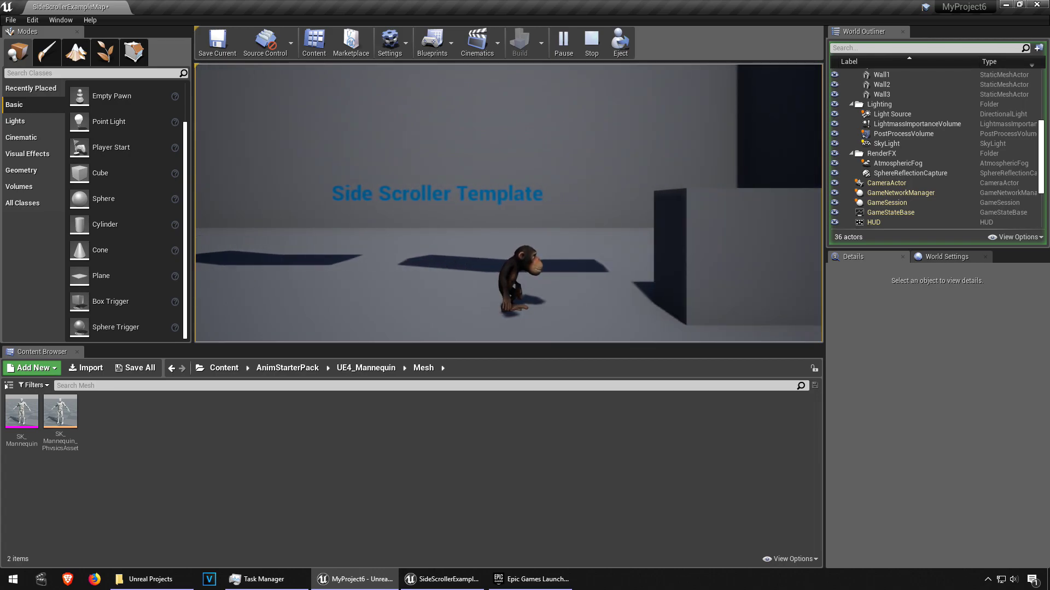
pyautogui.press('Escape')
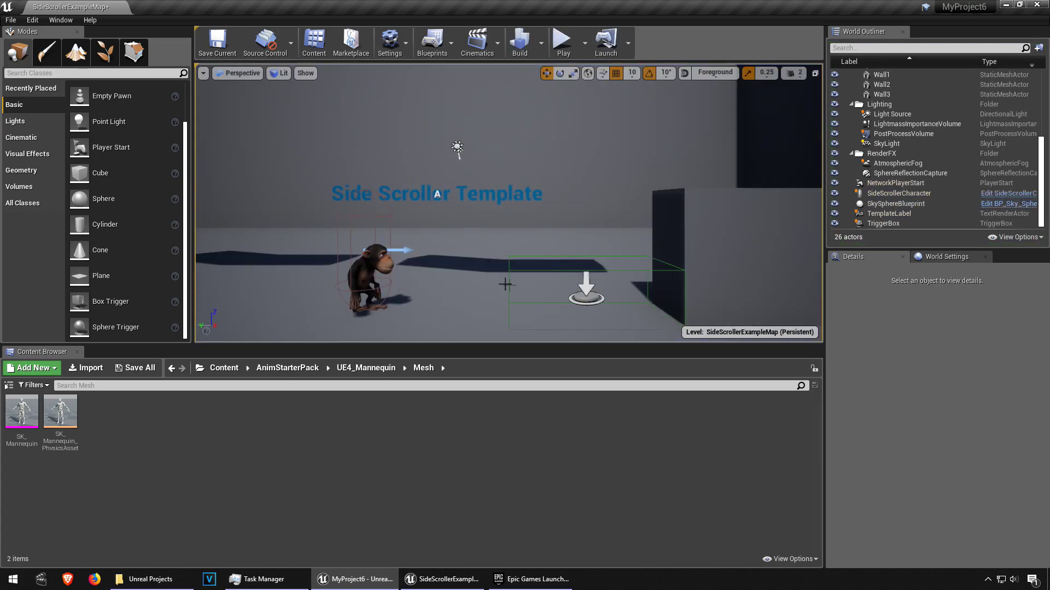
# Step: Reopen the Level Blueprint and pan the Event Graph to make room
pyautogui.click(433, 41)
pyautogui.moveTo(470, 110)
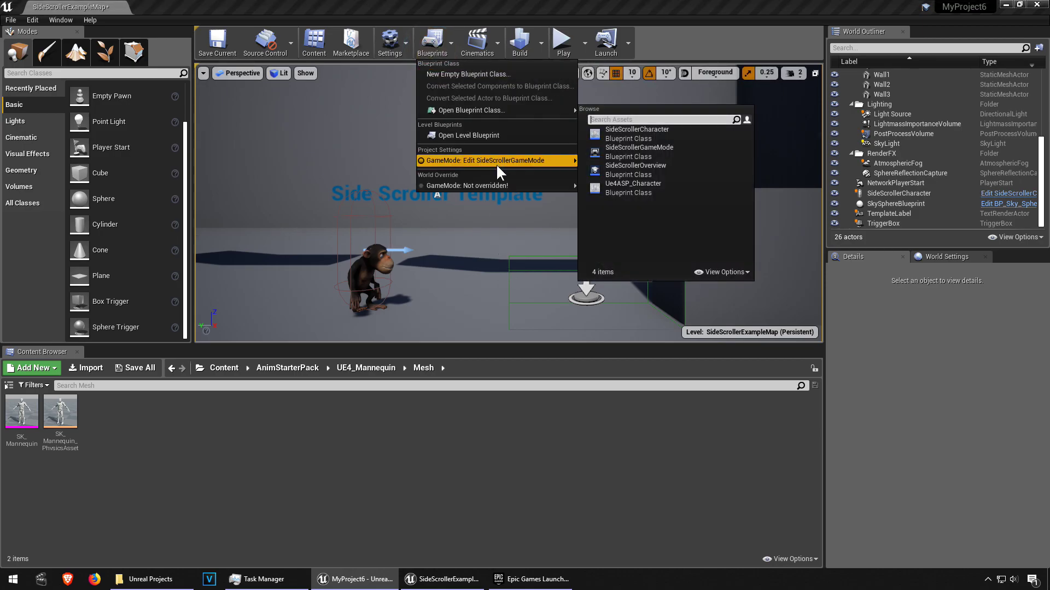
pyautogui.click(474, 133)
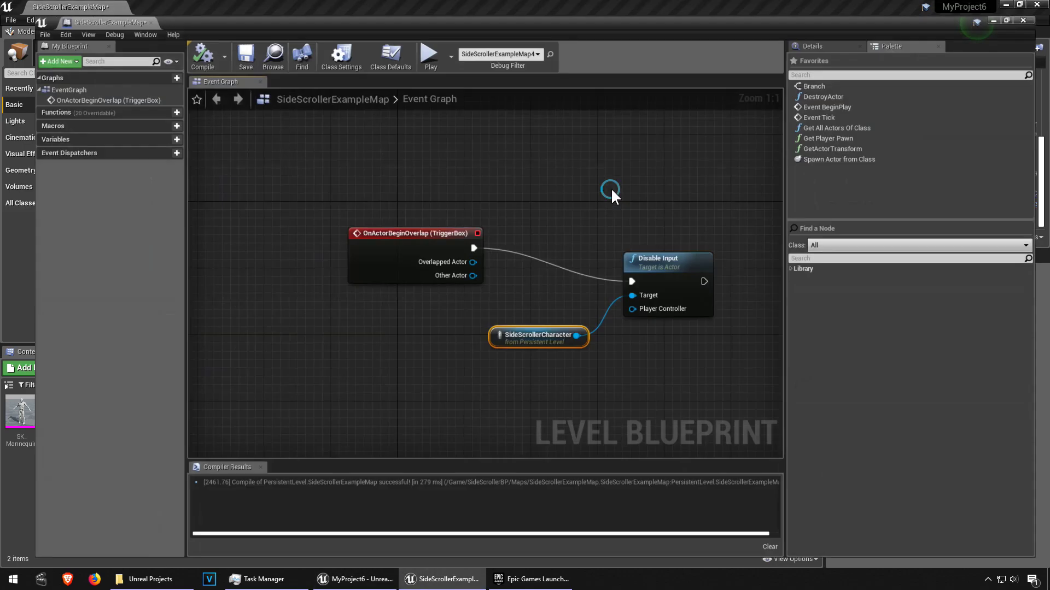
pyautogui.moveTo(684, 337); pyautogui.dragTo(505, 285, button='right')
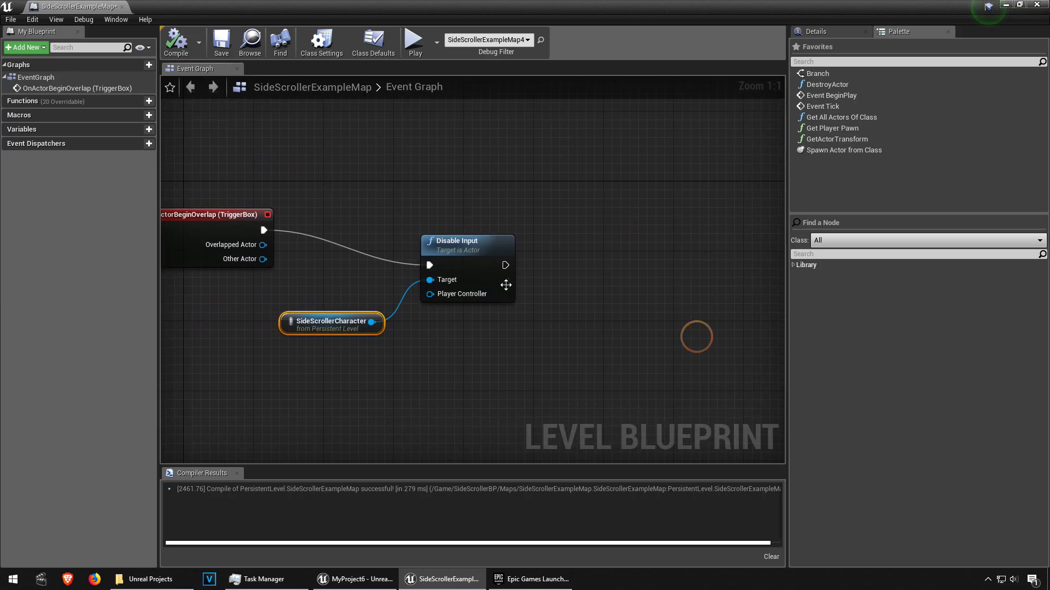
pyautogui.rightClick(567, 289)
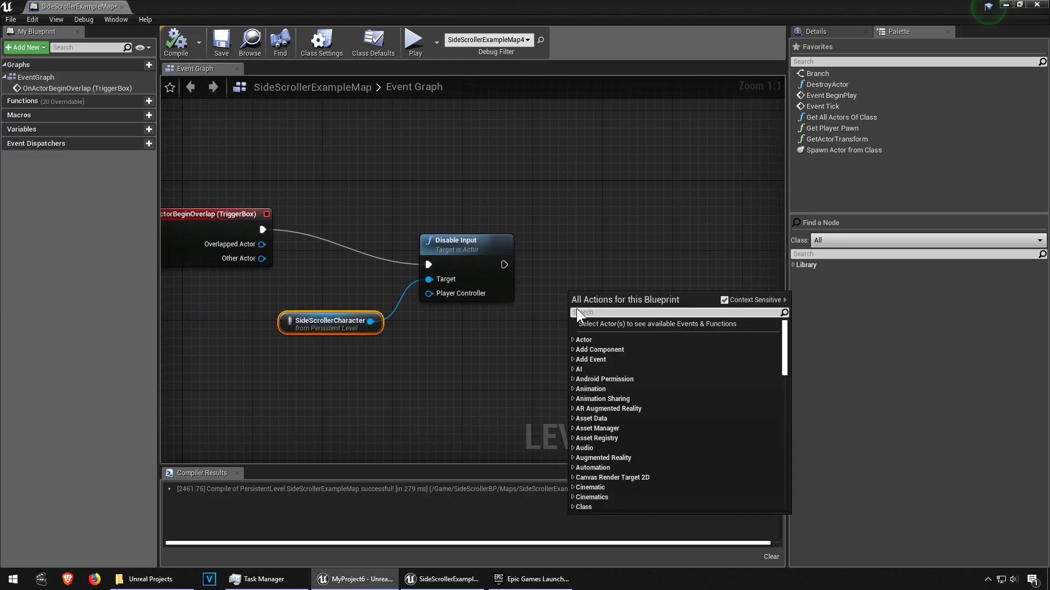
pyautogui.write('play ani')
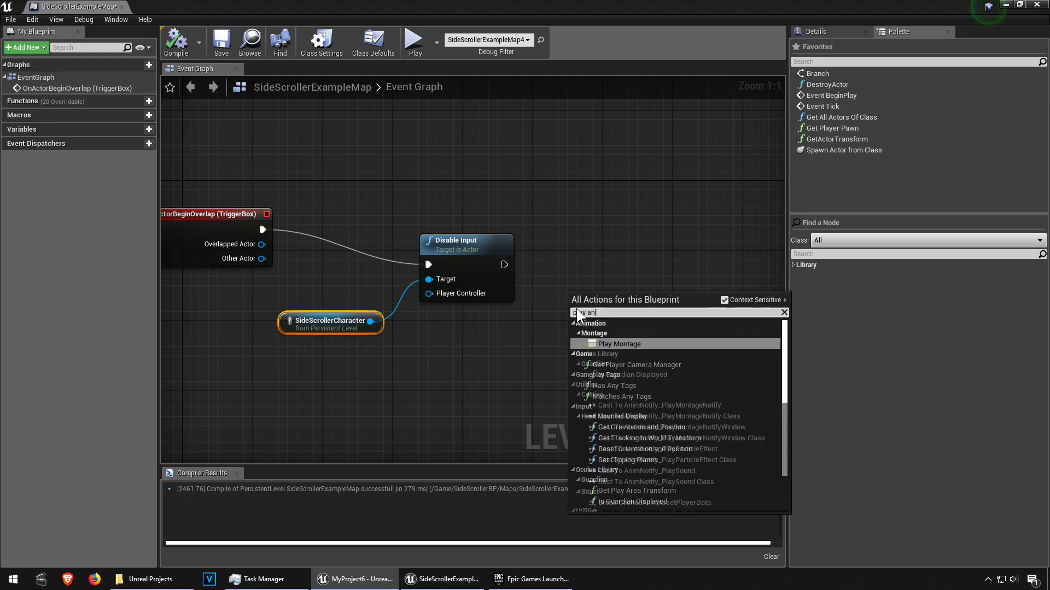
pyautogui.write('mation')
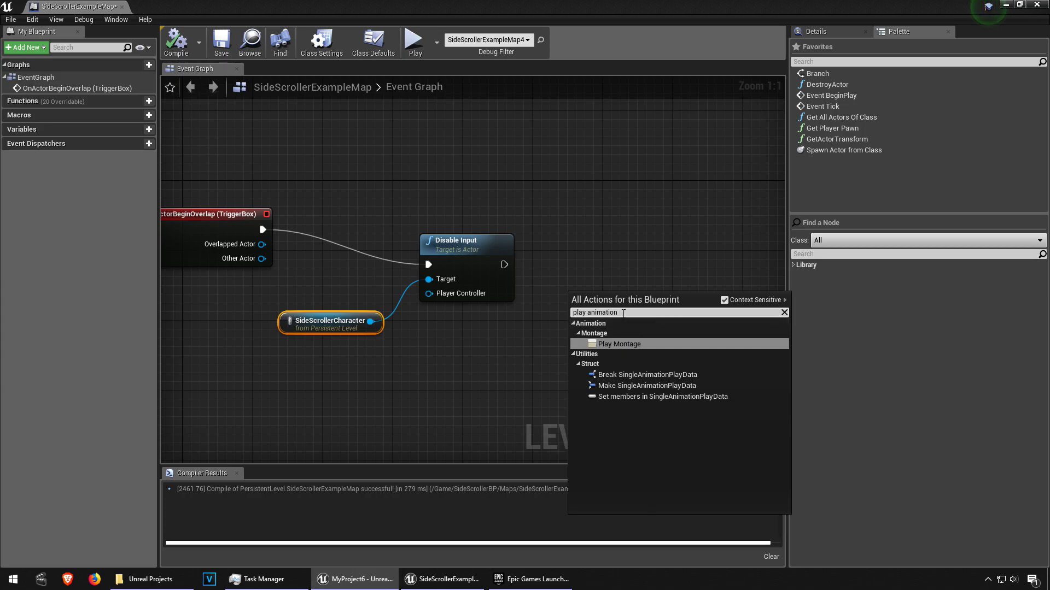
# Step: Add a Play Animation node, with Context Sensitive off, driven by Disable Input's execution output
pyautogui.click(725, 301)
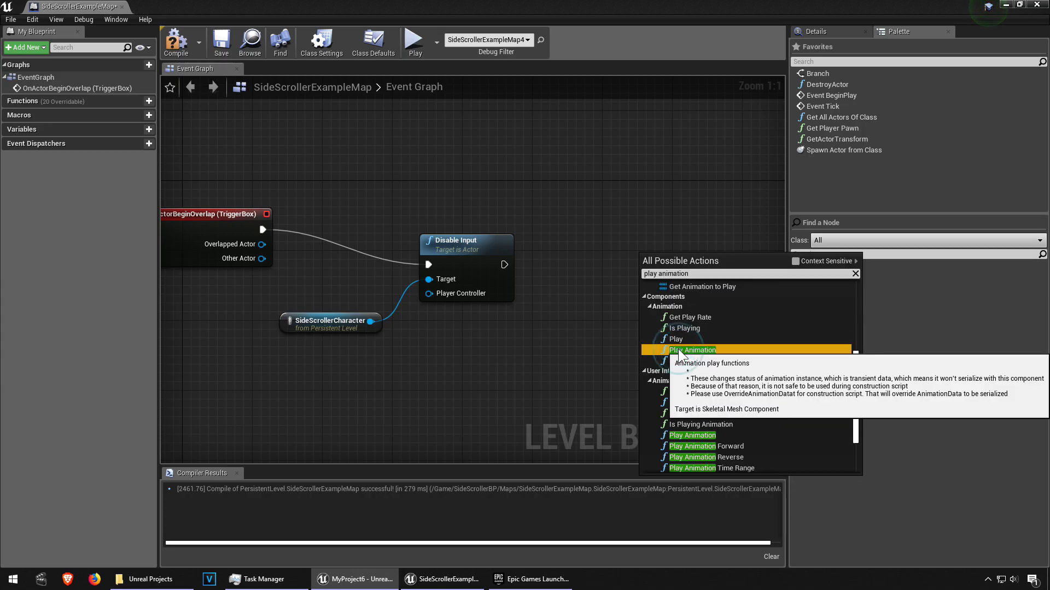
pyautogui.click(679, 348)
pyautogui.moveTo(645, 285); pyautogui.dragTo(591, 249)
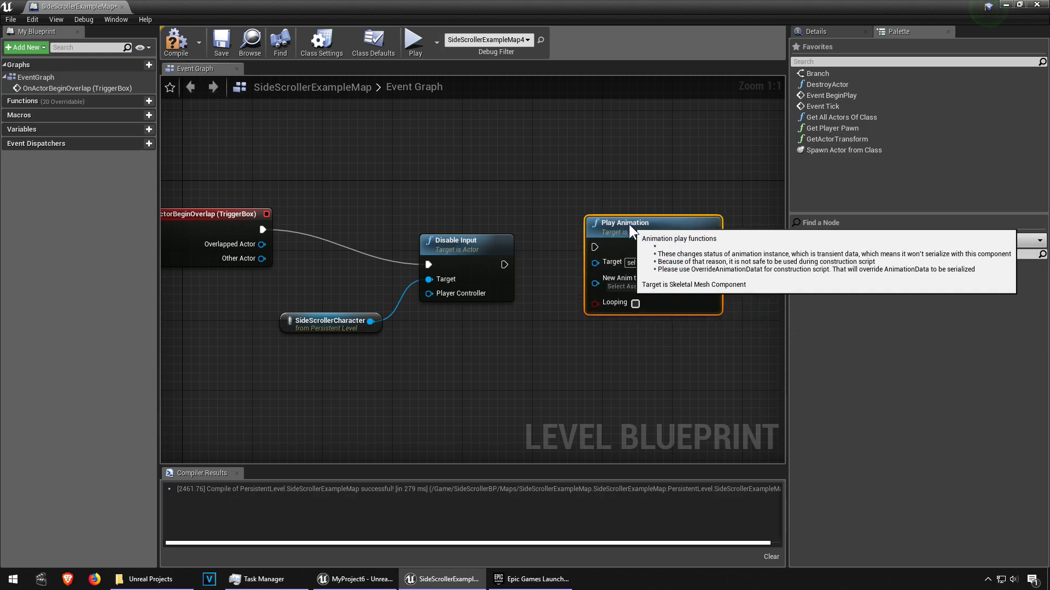
pyautogui.moveTo(666, 347); pyautogui.dragTo(593, 355, button='right')
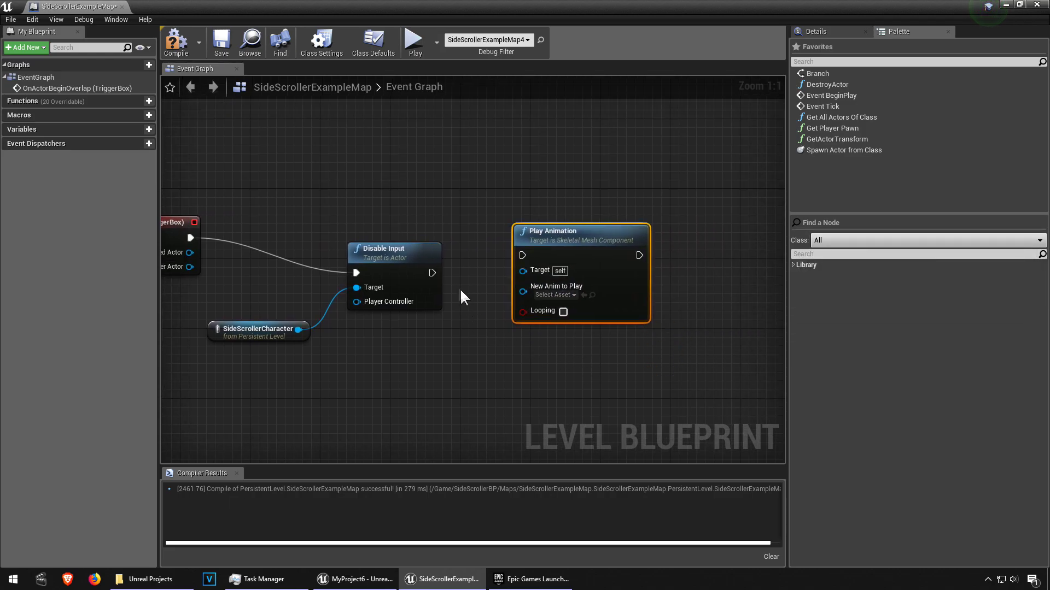
pyautogui.moveTo(431, 272); pyautogui.dragTo(521, 255)
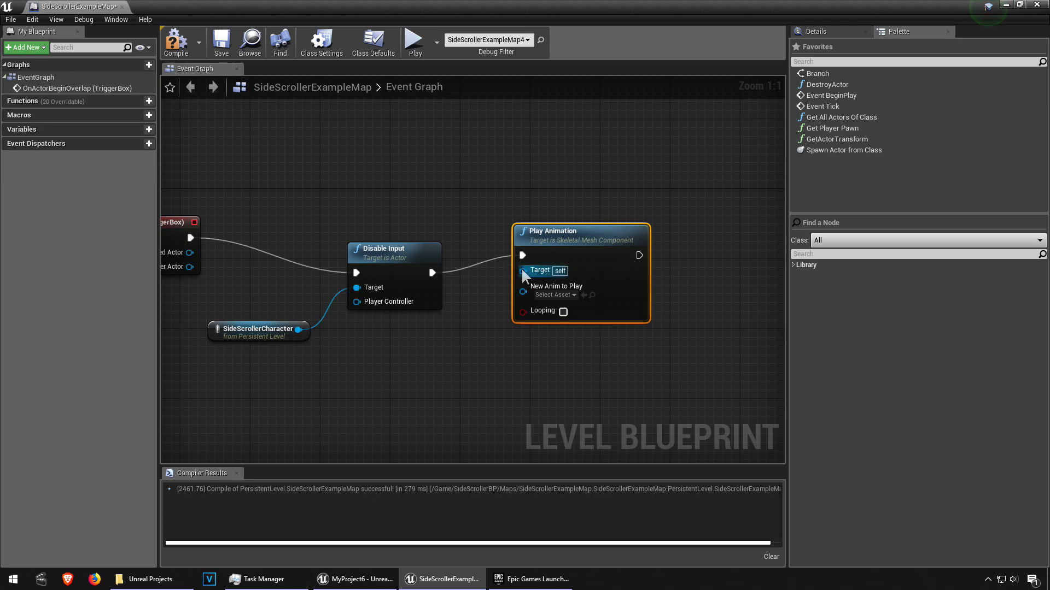
pyautogui.click(555, 356)
# Step: Add a SideScrollerCharacter reference and feed its Mesh into Play Animation's Target
pyautogui.moveTo(605, 12); pyautogui.dragTo(676, 247)
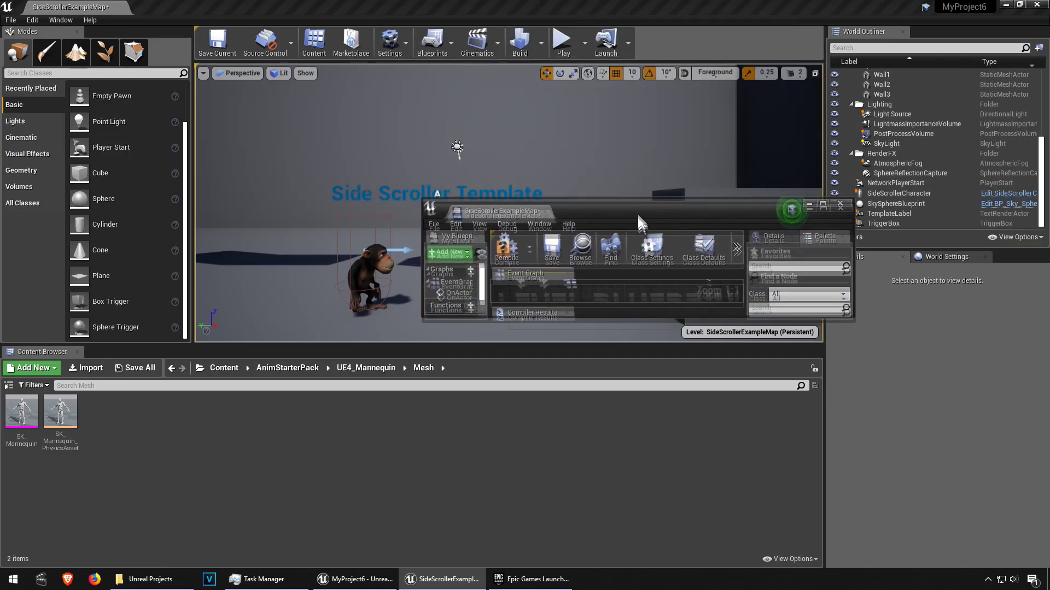
pyautogui.click(831, 246)
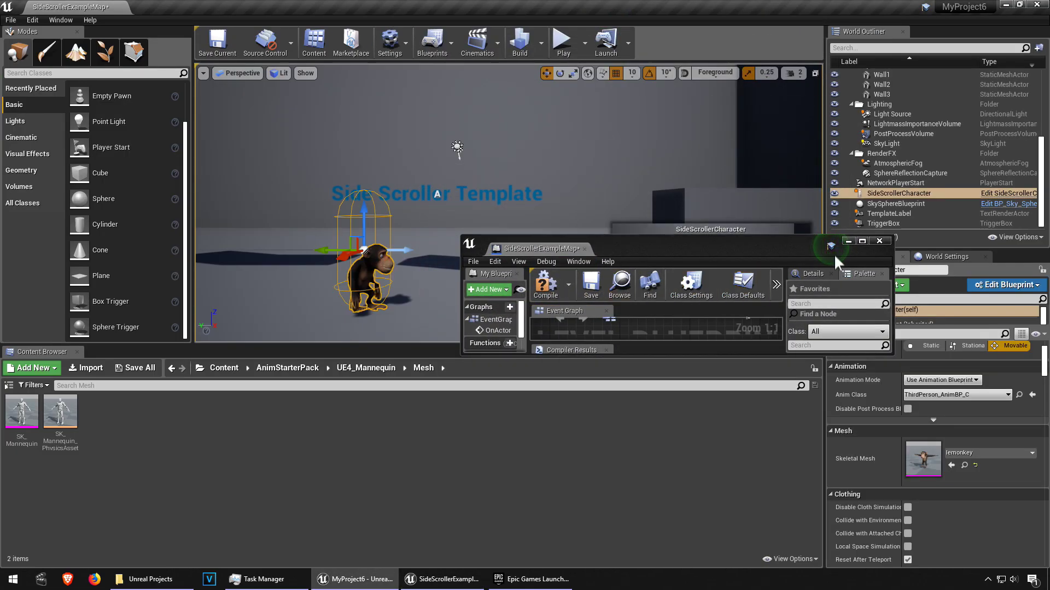
pyautogui.click(865, 241)
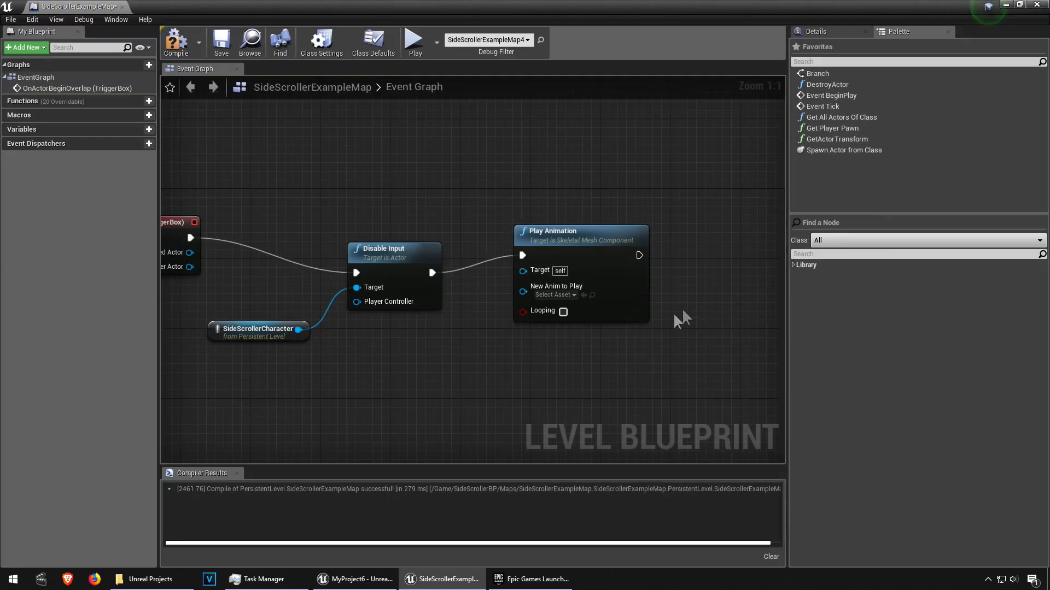
pyautogui.rightClick(568, 349)
pyautogui.click(723, 133)
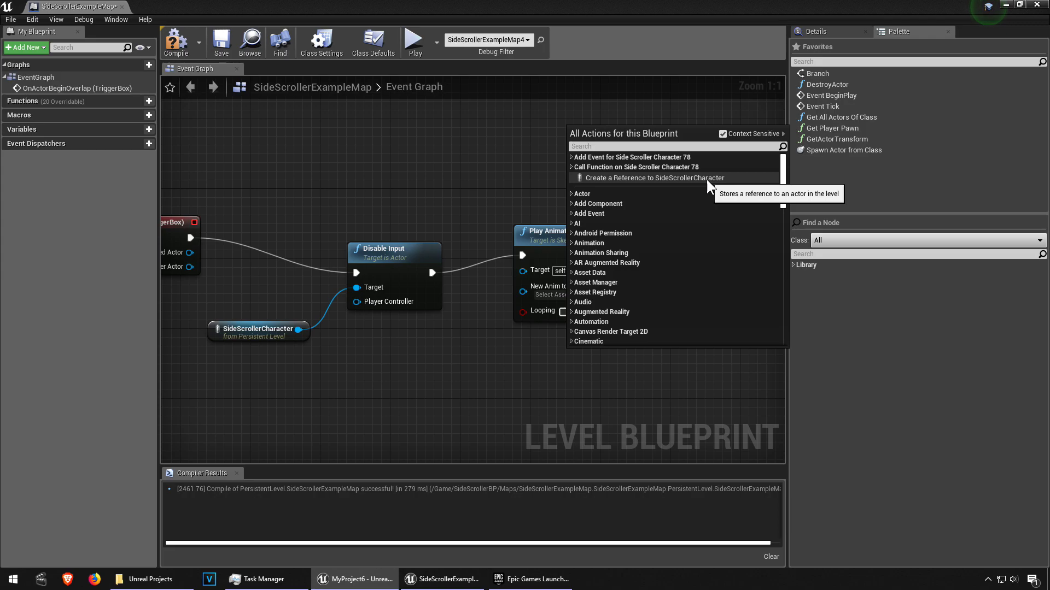
pyautogui.click(706, 178)
pyautogui.moveTo(617, 356)
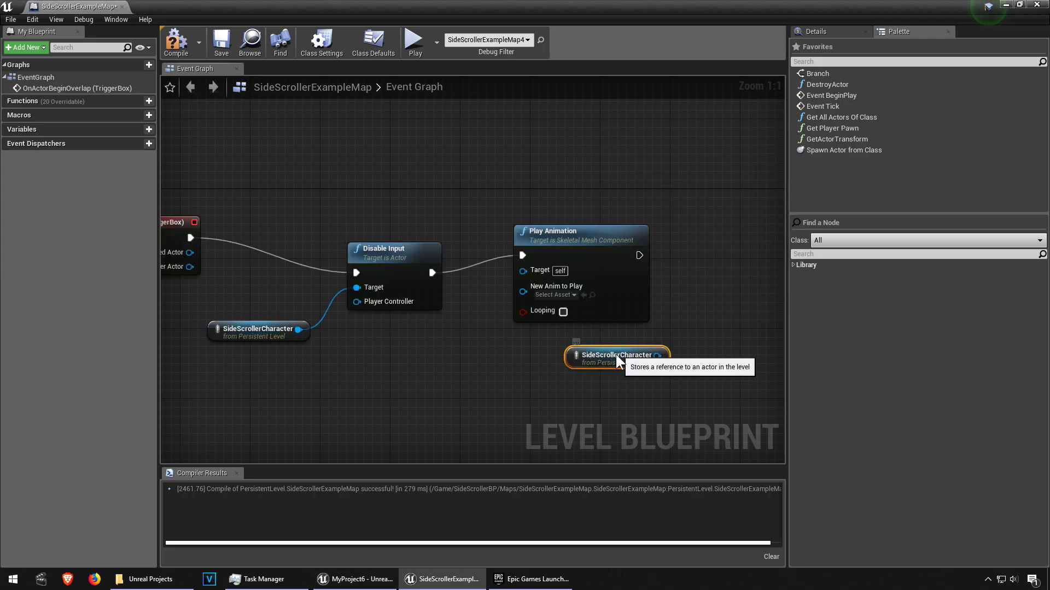
pyautogui.moveTo(616, 354); pyautogui.dragTo(441, 371)
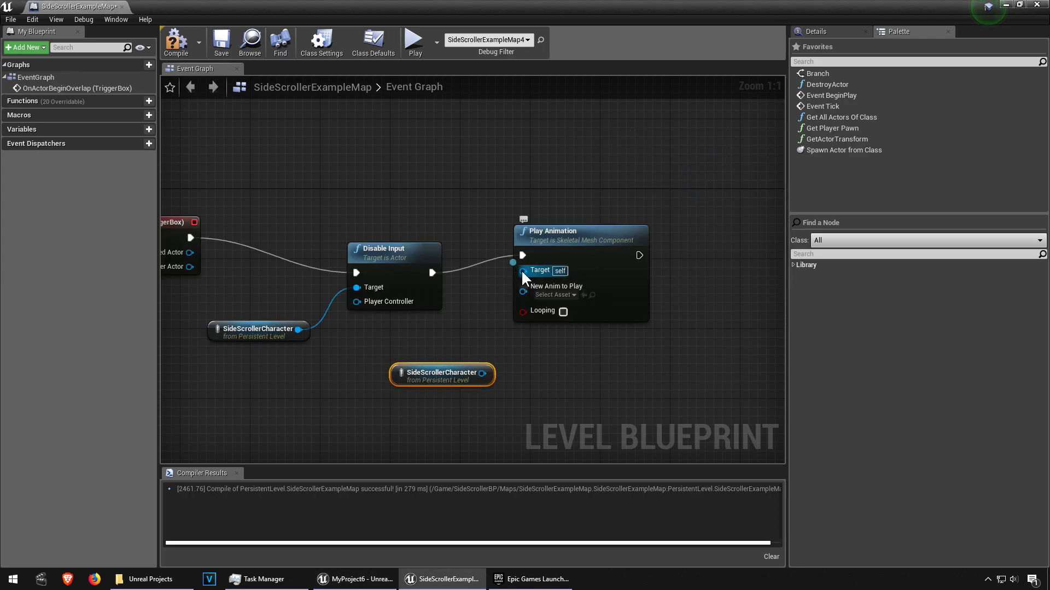
pyautogui.moveTo(522, 270); pyautogui.dragTo(484, 372)
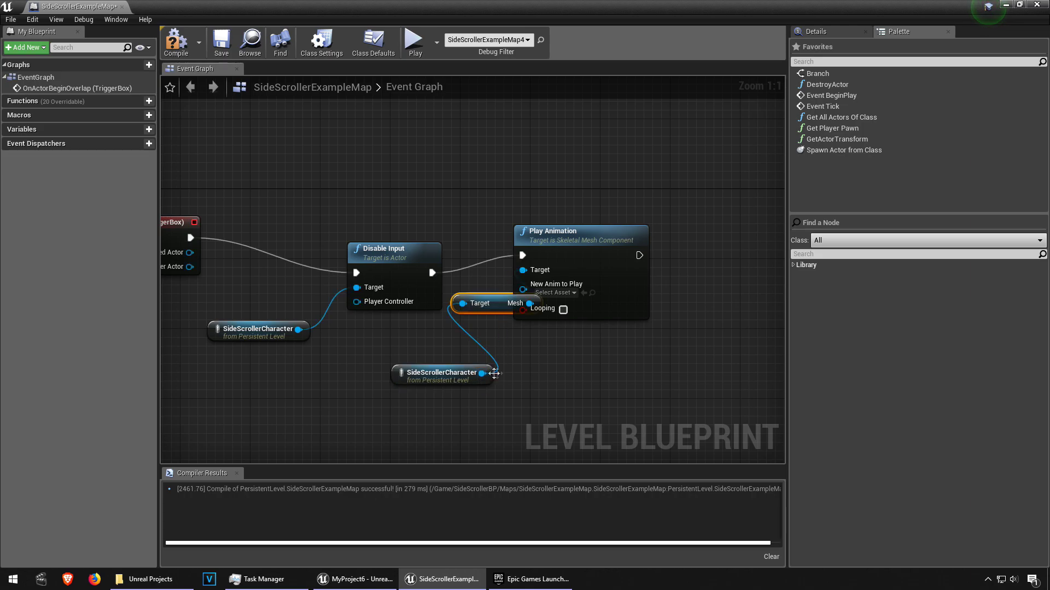
# Step: Set Play Animation's New Anim to Play to Death_2
pyautogui.moveTo(595, 256); pyautogui.dragTo(656, 238)
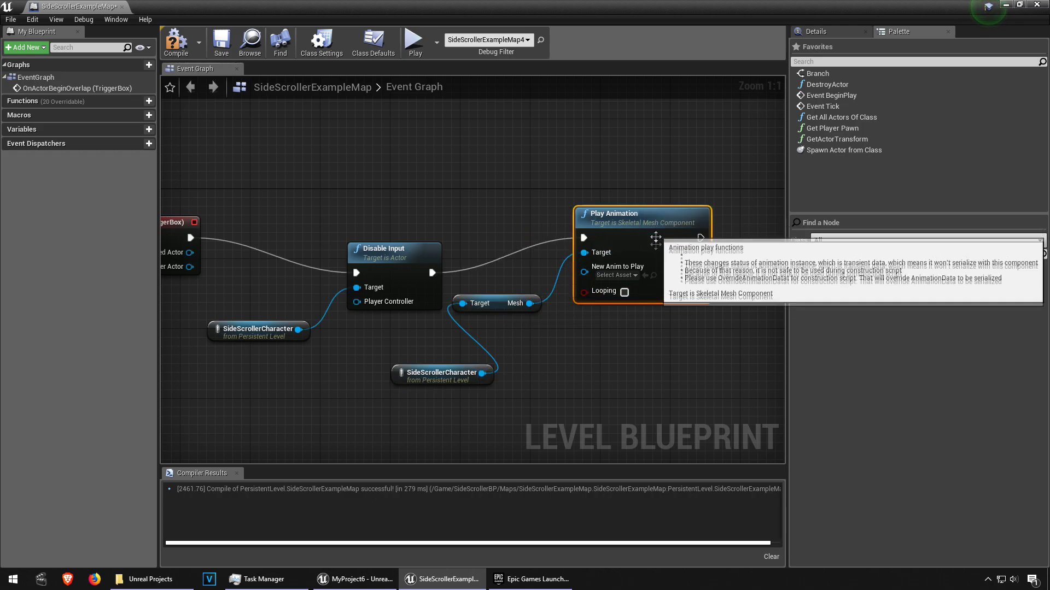
pyautogui.click(634, 277)
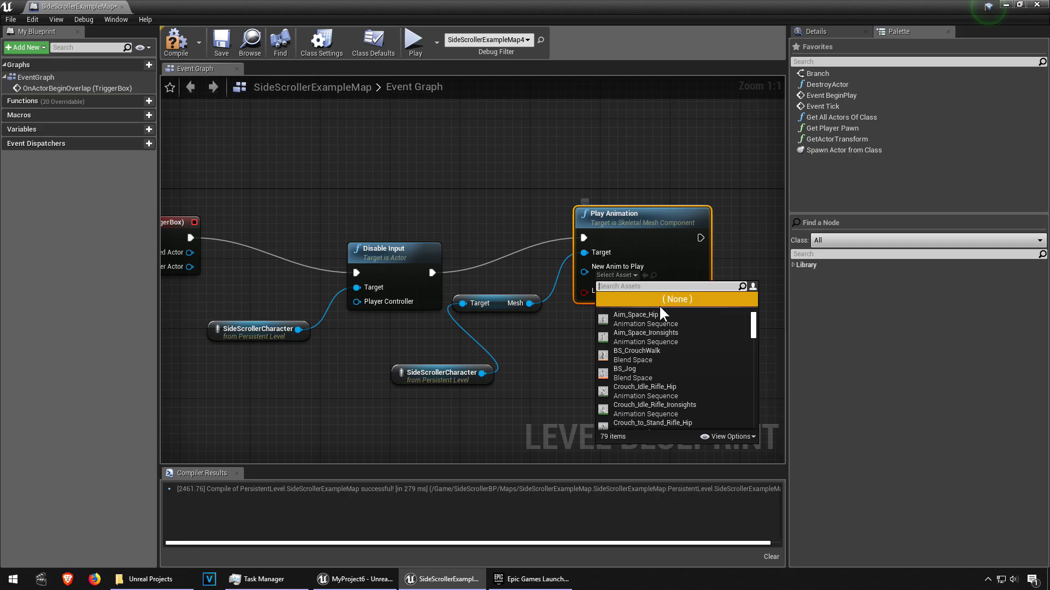
pyautogui.moveTo(752, 324); pyautogui.dragTo(751, 341)
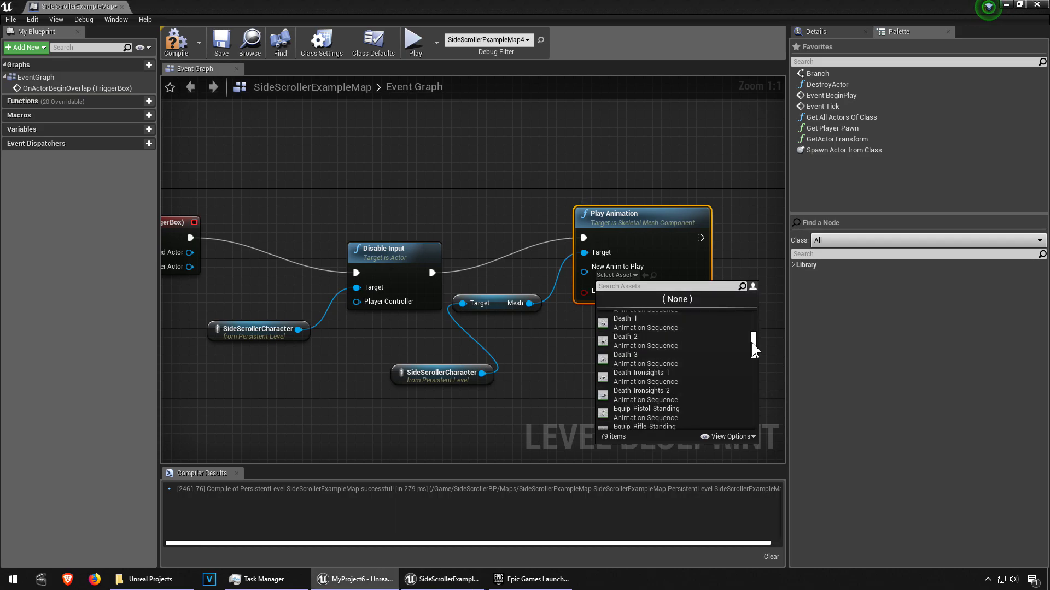
pyautogui.click(687, 344)
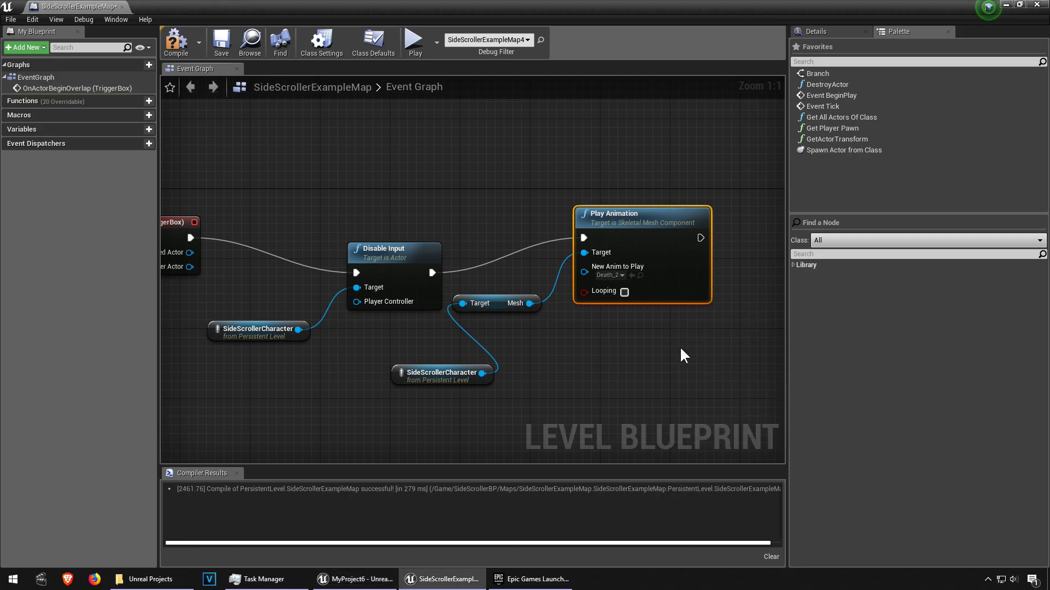
pyautogui.click(680, 347)
pyautogui.moveTo(700, 352); pyautogui.dragTo(670, 351, button='right')
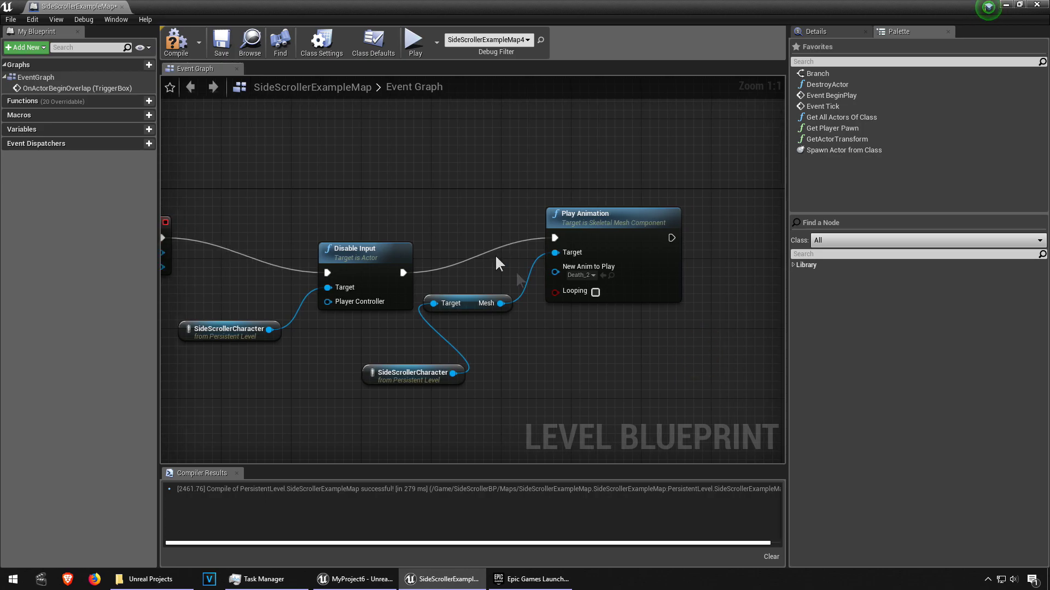
# Step: Play the level, run the monkey right, left and right again, then stop playing
pyautogui.hotkey('alt', 'p')
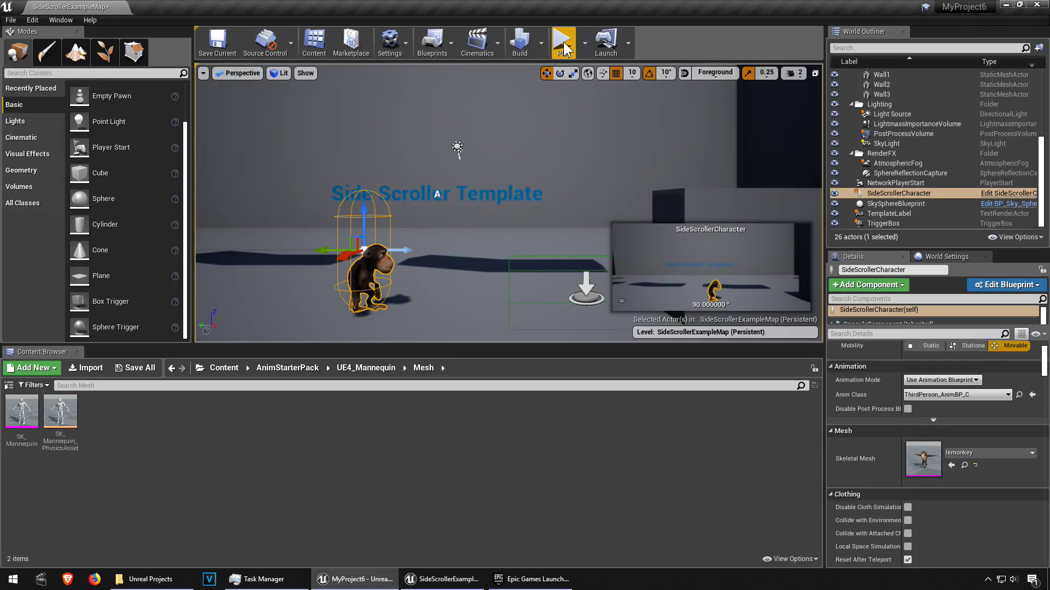
pyautogui.click(533, 177)
pyautogui.press('d')
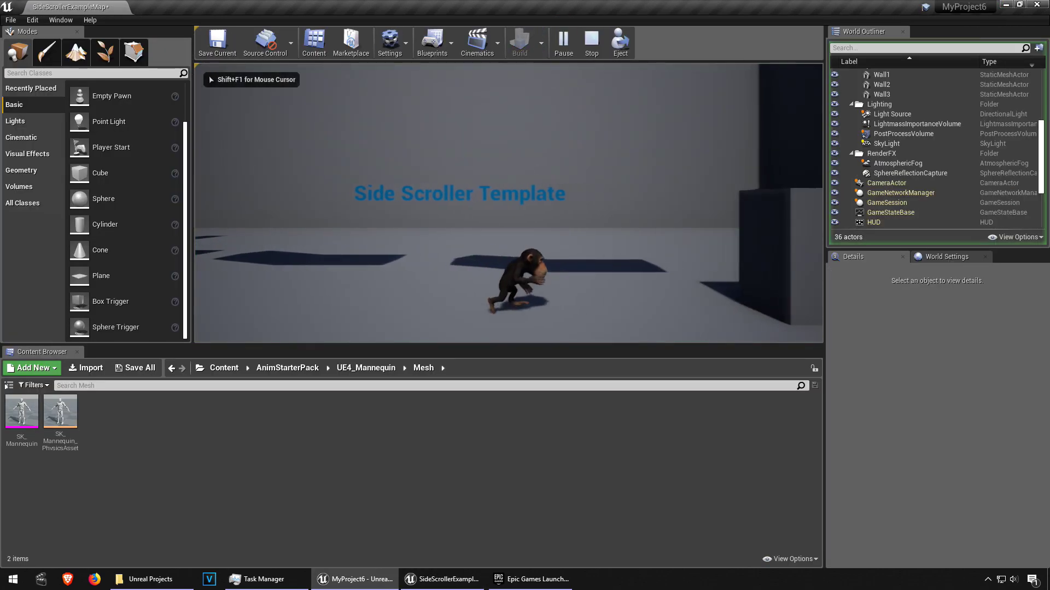
pyautogui.press('a')
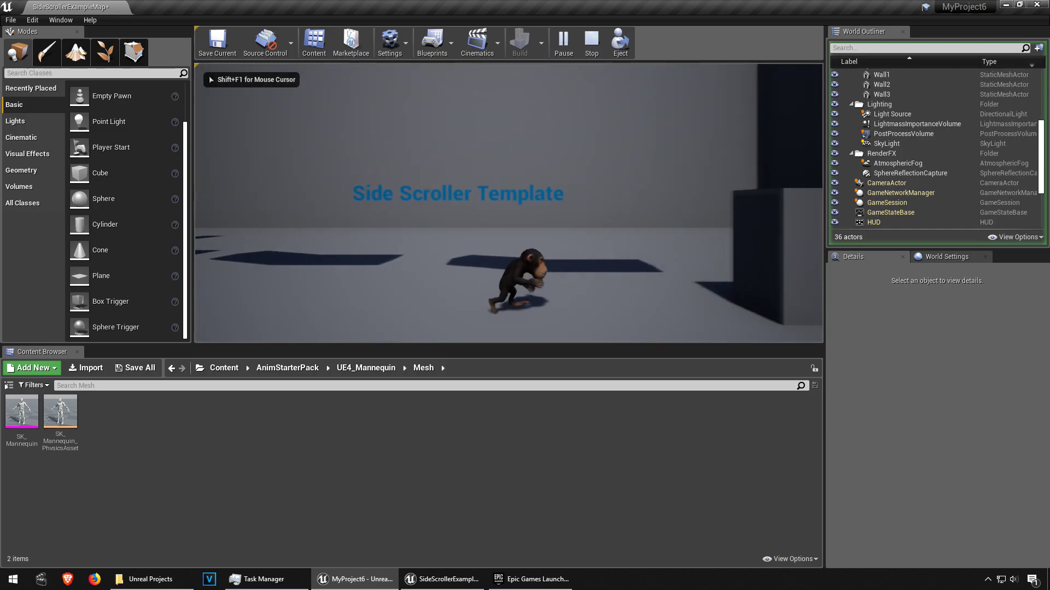
pyautogui.press('d')
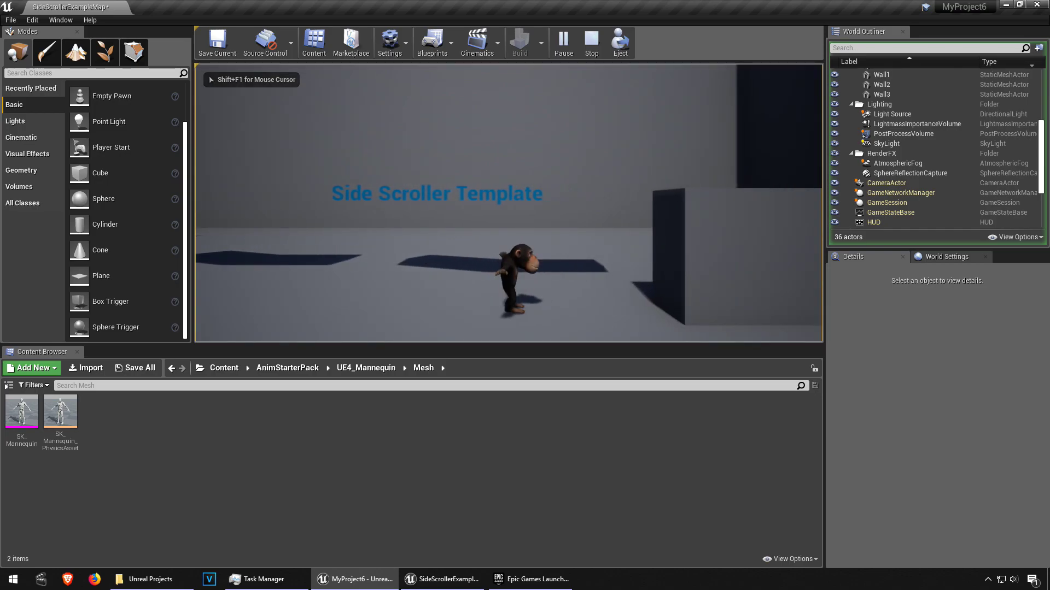
pyautogui.press('Escape')
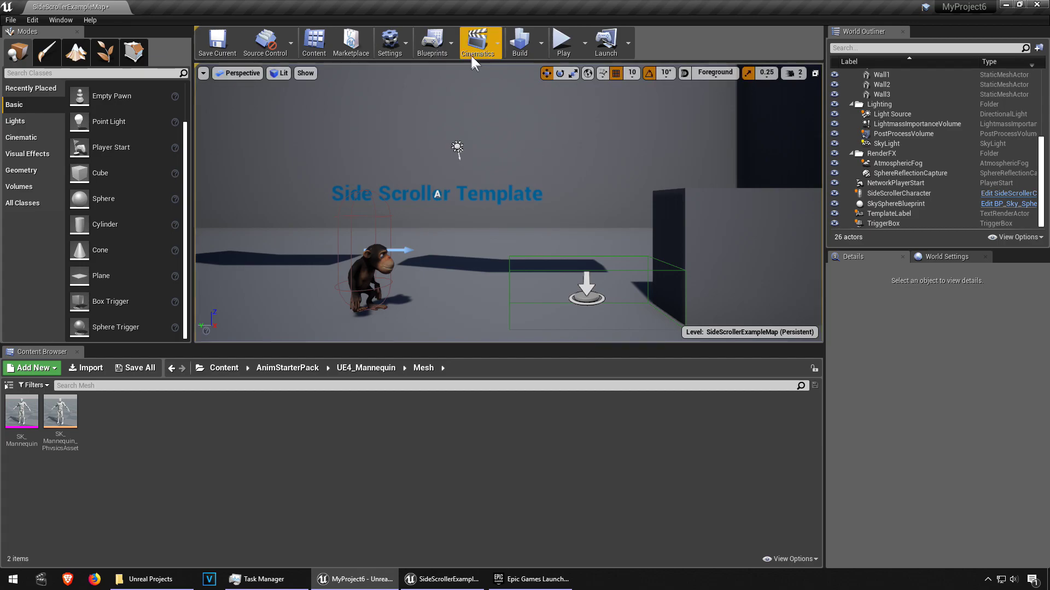
# Step: Open the level blueprint, then browse the Content Browser to the AnimStarterPack folder
pyautogui.click(427, 53)
pyautogui.moveTo(488, 149)
pyautogui.click(486, 135)
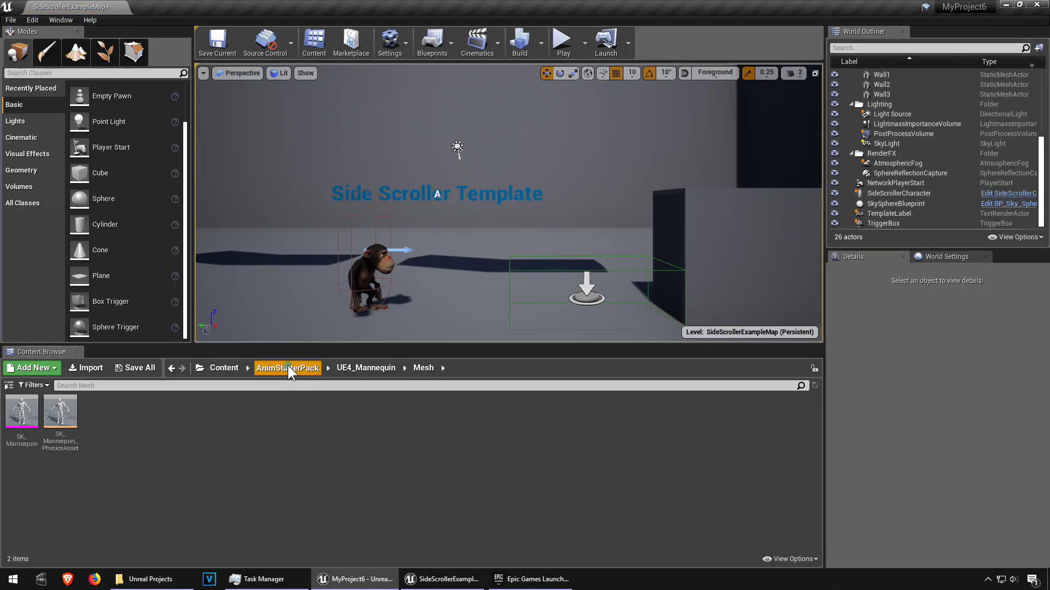
pyautogui.click(288, 368)
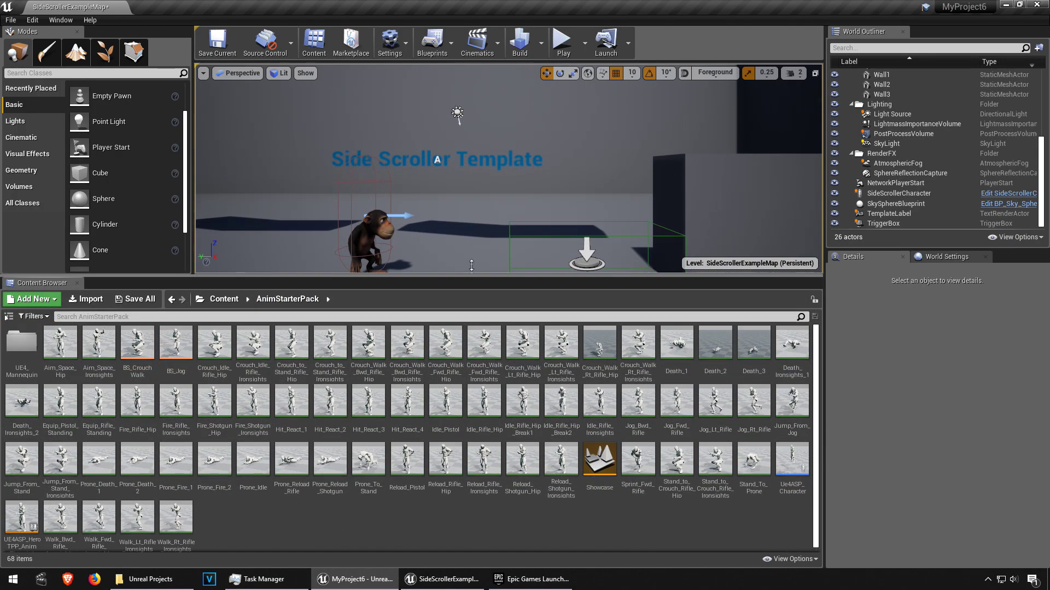
pyautogui.moveTo(482, 345); pyautogui.dragTo(482, 236)
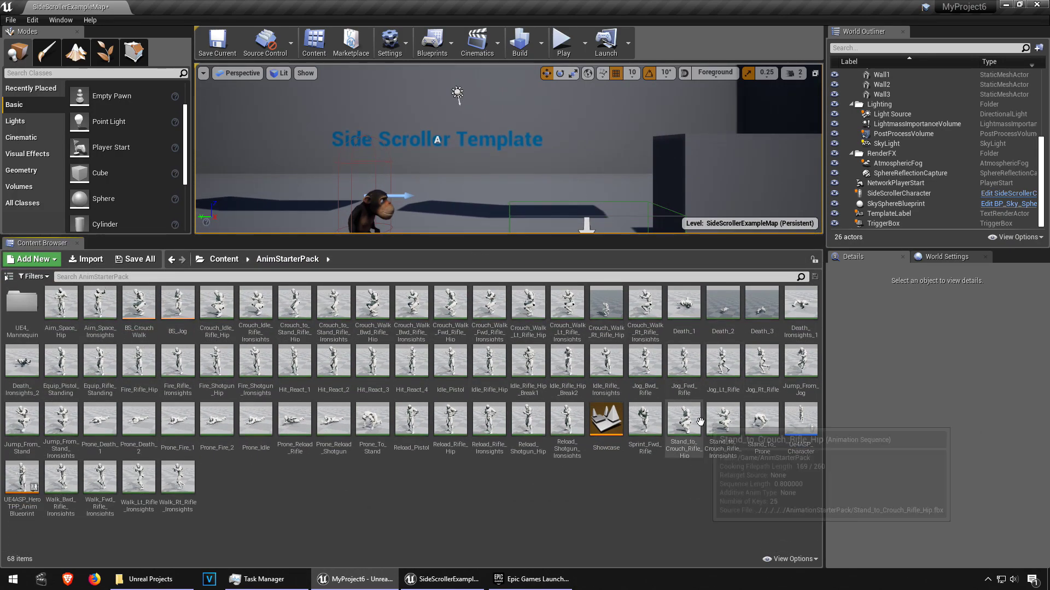
# Step: Duplicate Death_2 retargeted onto lemonkey_Skeleton and name the copy Death_2x
pyautogui.click(722, 305)
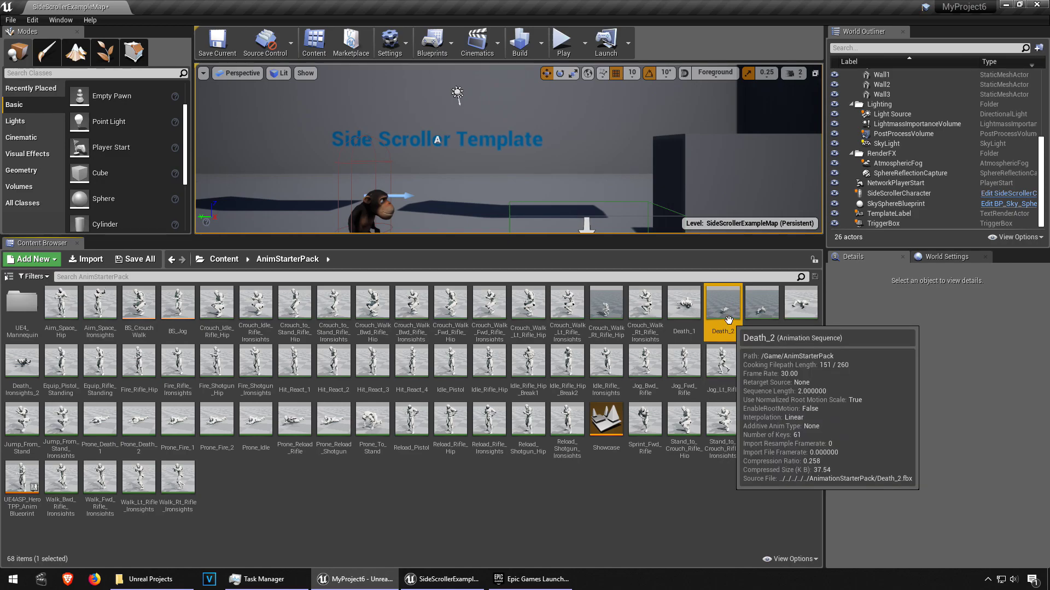
pyautogui.rightClick(728, 319)
pyautogui.moveTo(783, 289)
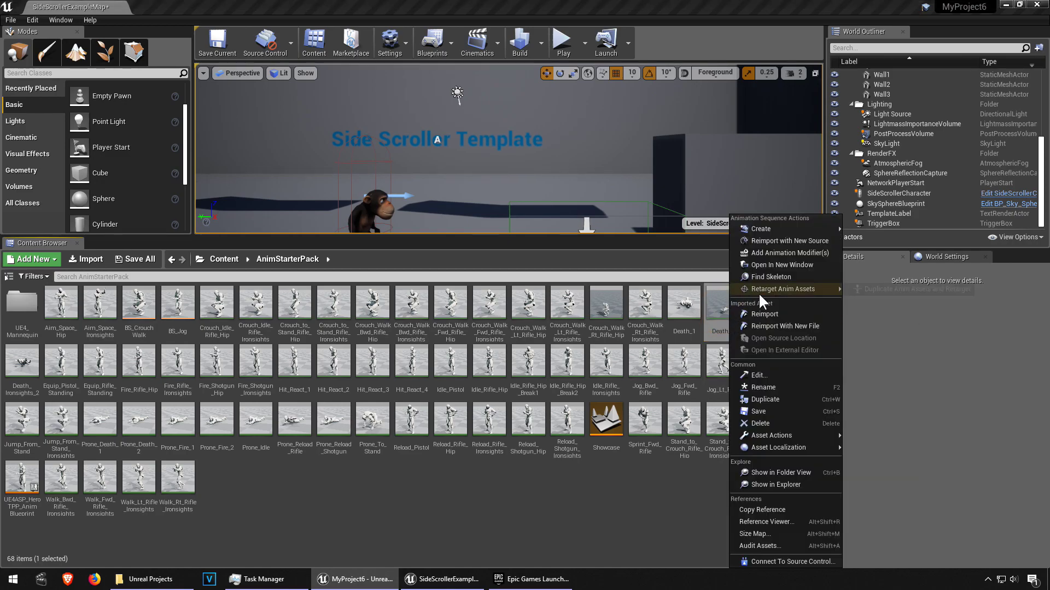
pyautogui.click(858, 291)
pyautogui.click(279, 211)
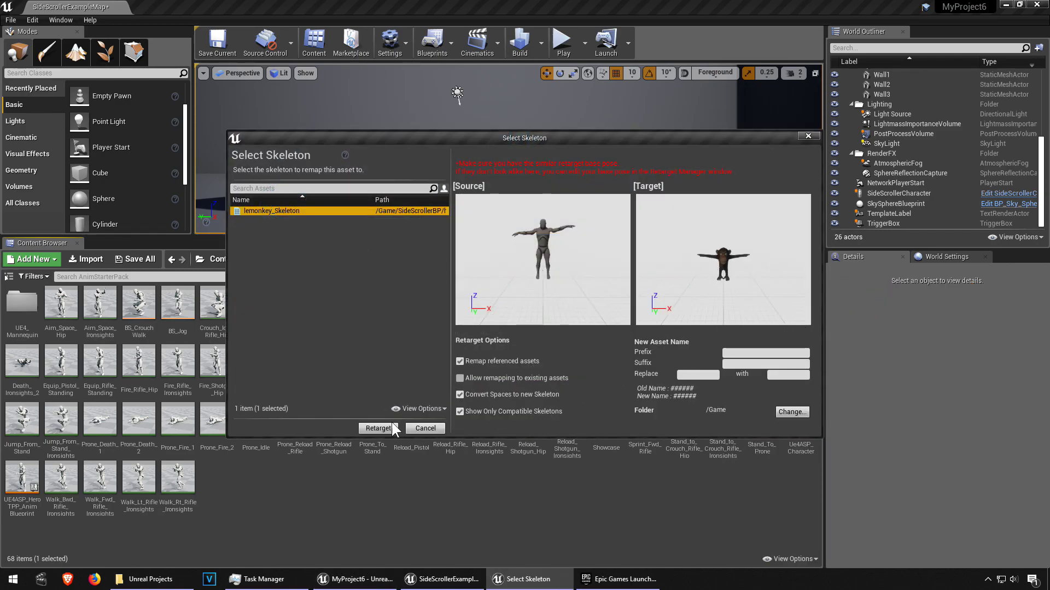
pyautogui.click(386, 427)
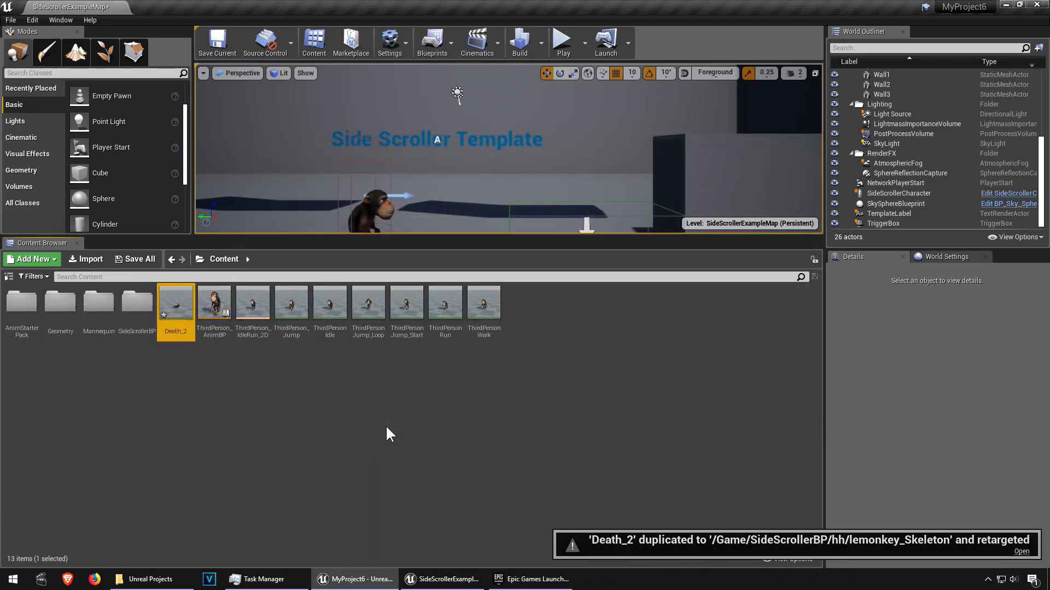
pyautogui.click(177, 330)
pyautogui.click(185, 331)
pyautogui.write('x')
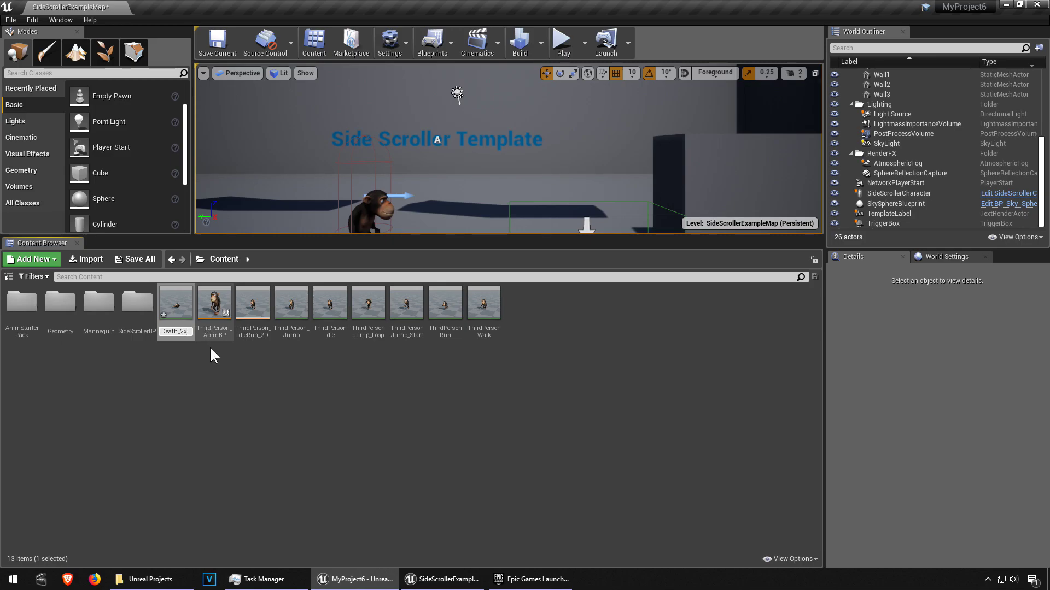
pyautogui.press('Return')
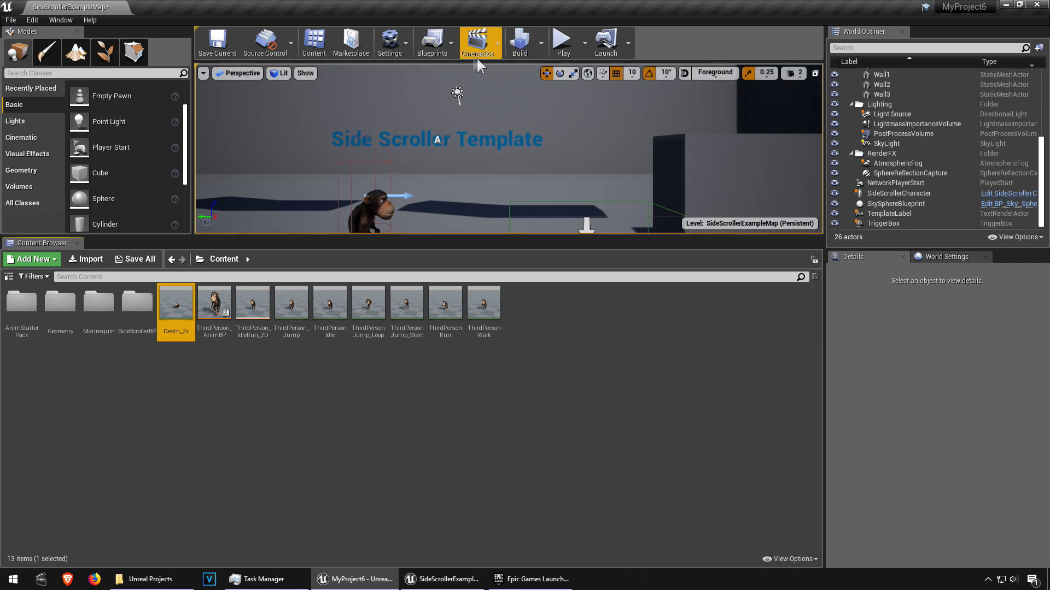
# Step: Set the level blueprint's Play Animation node to Death_2x, then return to the level editor
pyautogui.click(432, 45)
pyautogui.click(482, 132)
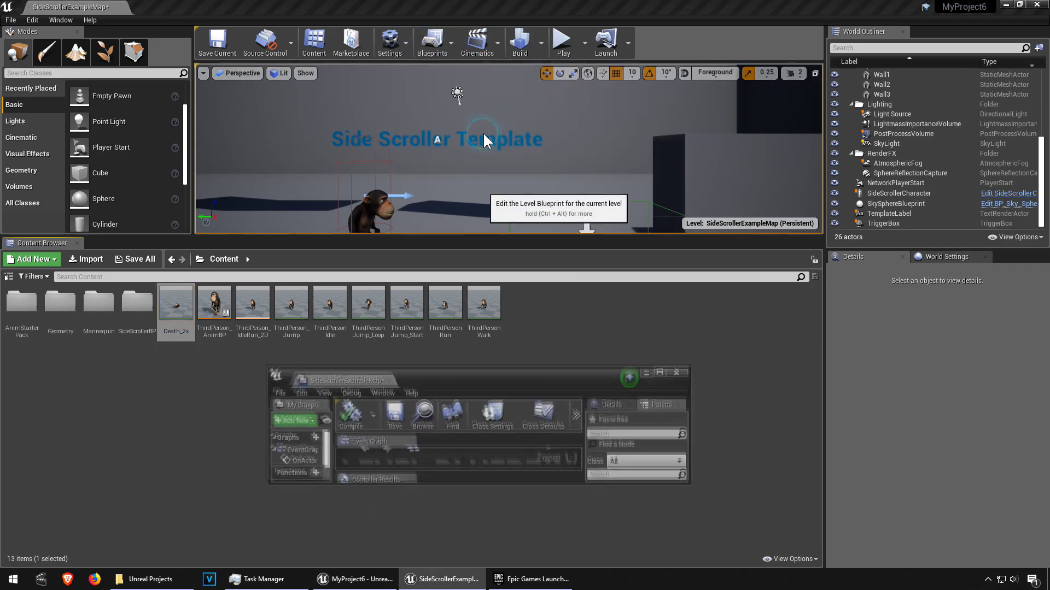
pyautogui.click(660, 361)
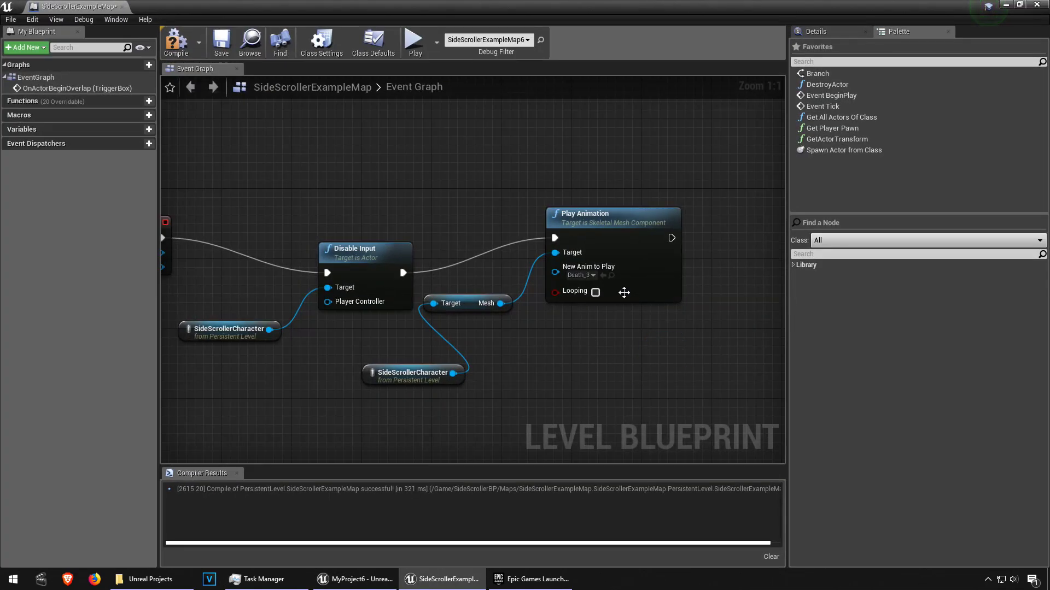
pyautogui.click(594, 275)
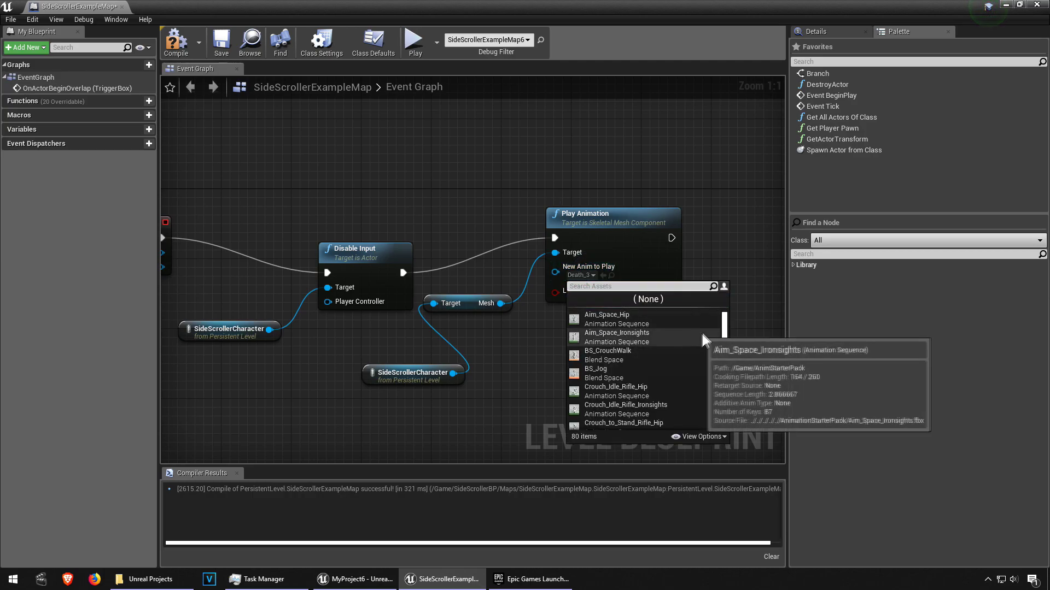
pyautogui.moveTo(722, 325); pyautogui.dragTo(726, 341)
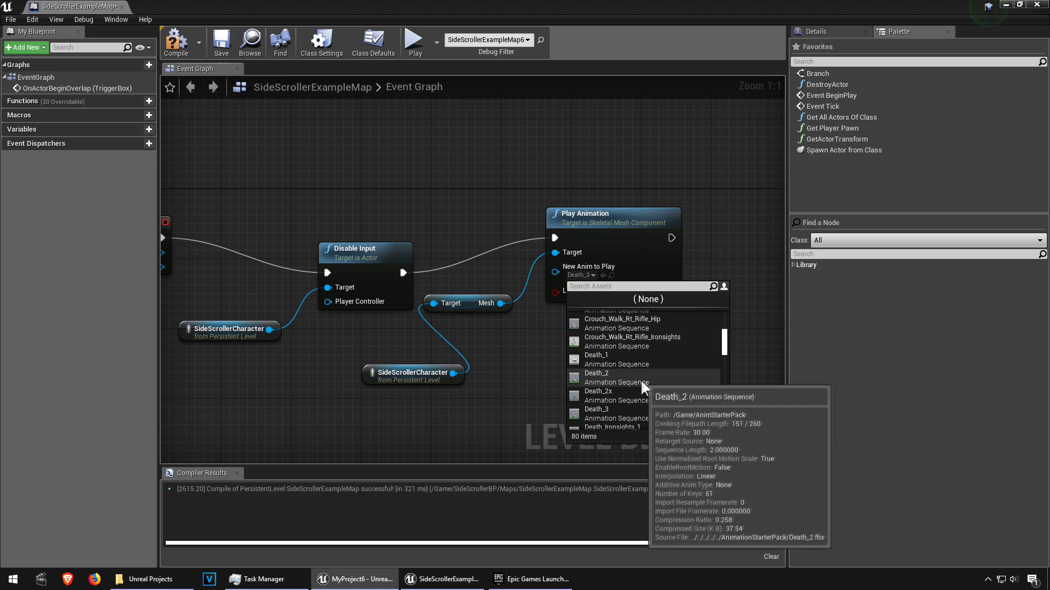
pyautogui.click(623, 386)
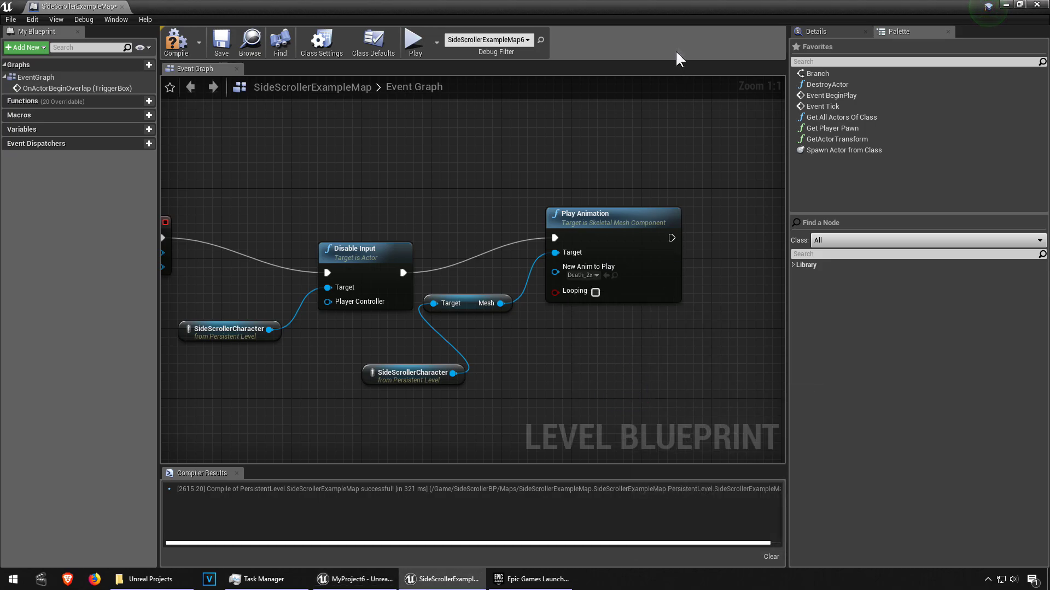
pyautogui.hotkey('alt', 'Tab')
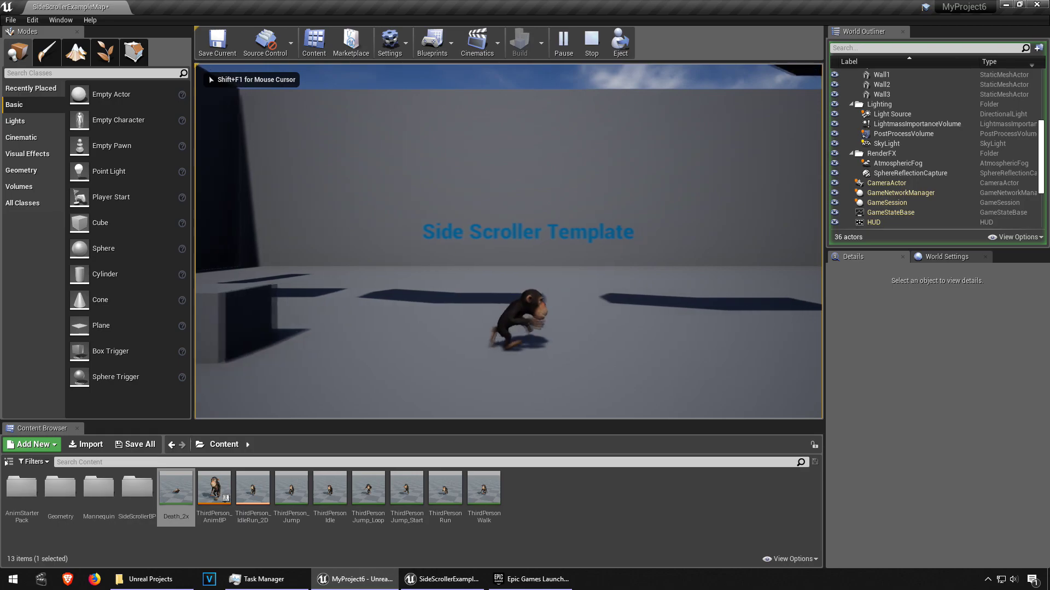
# Step: End the running session, replay the level, and run the monkey right into the trigger
pyautogui.press('Right')
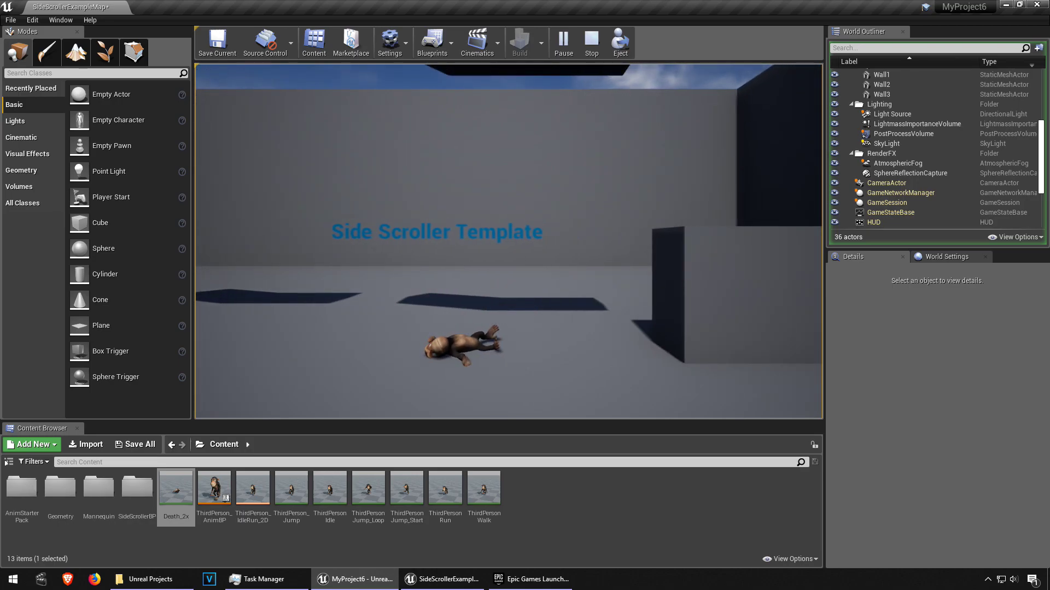
pyautogui.press('Escape')
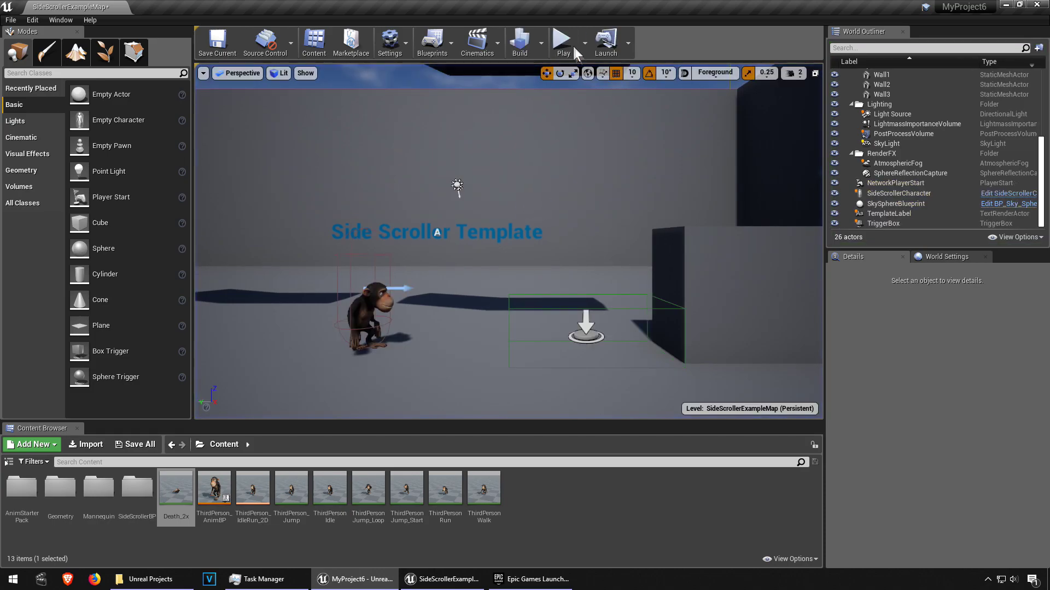
pyautogui.click(562, 39)
pyautogui.click(546, 214)
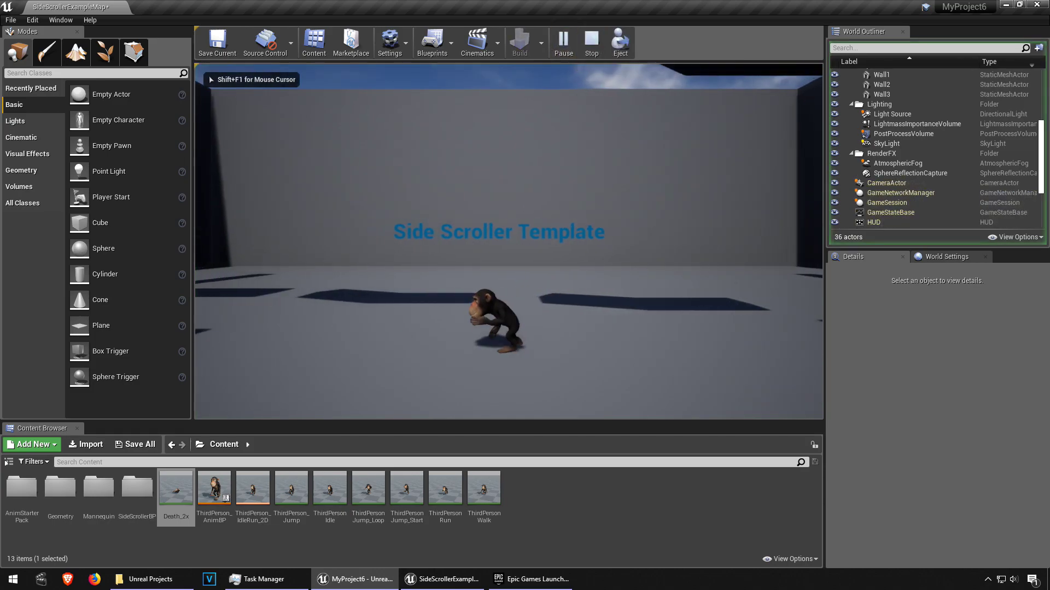
pyautogui.press('d')
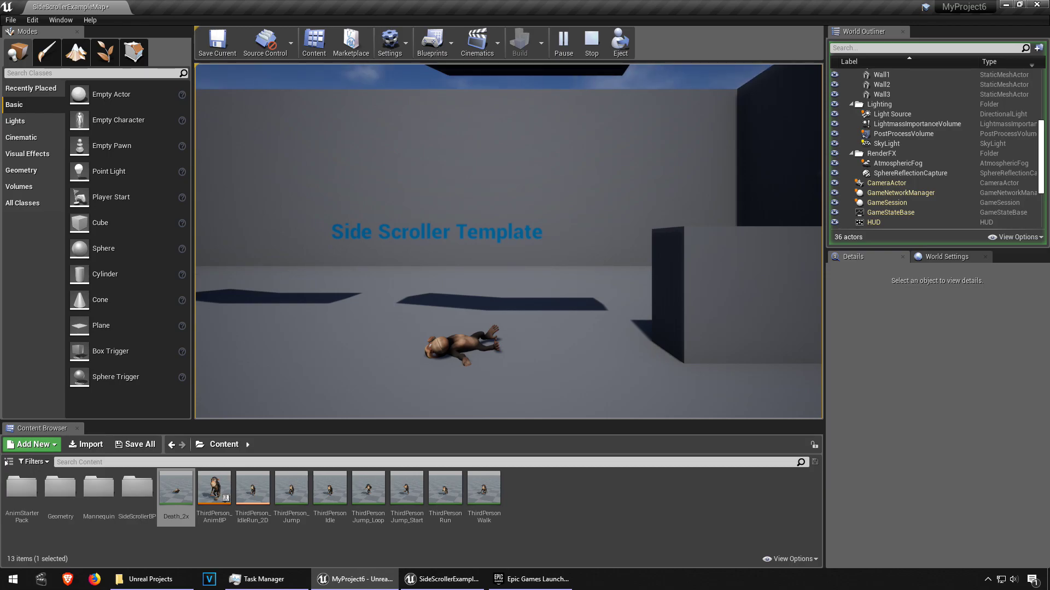
pyautogui.click(592, 41)
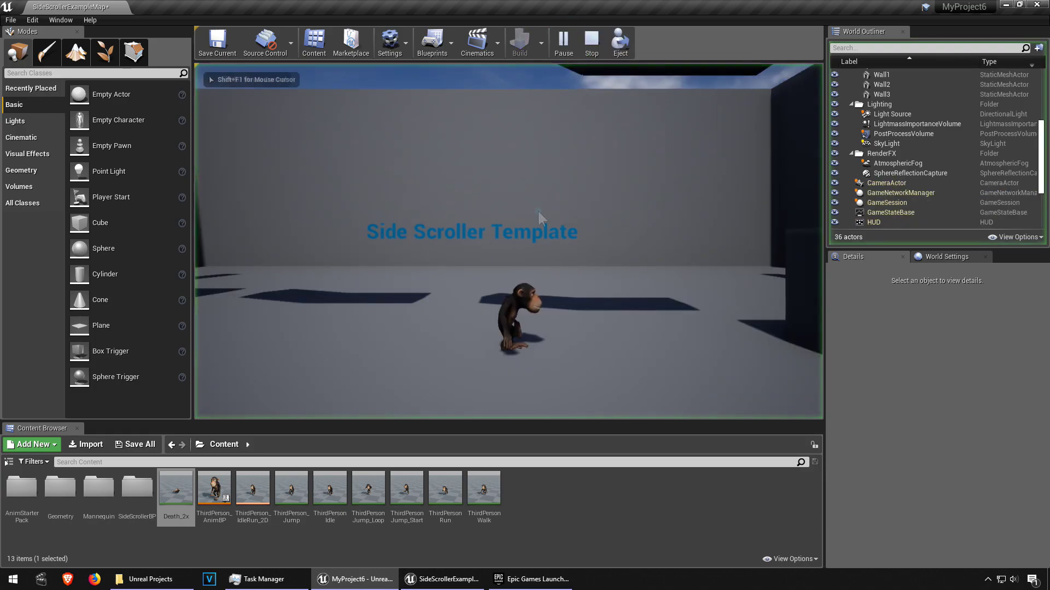